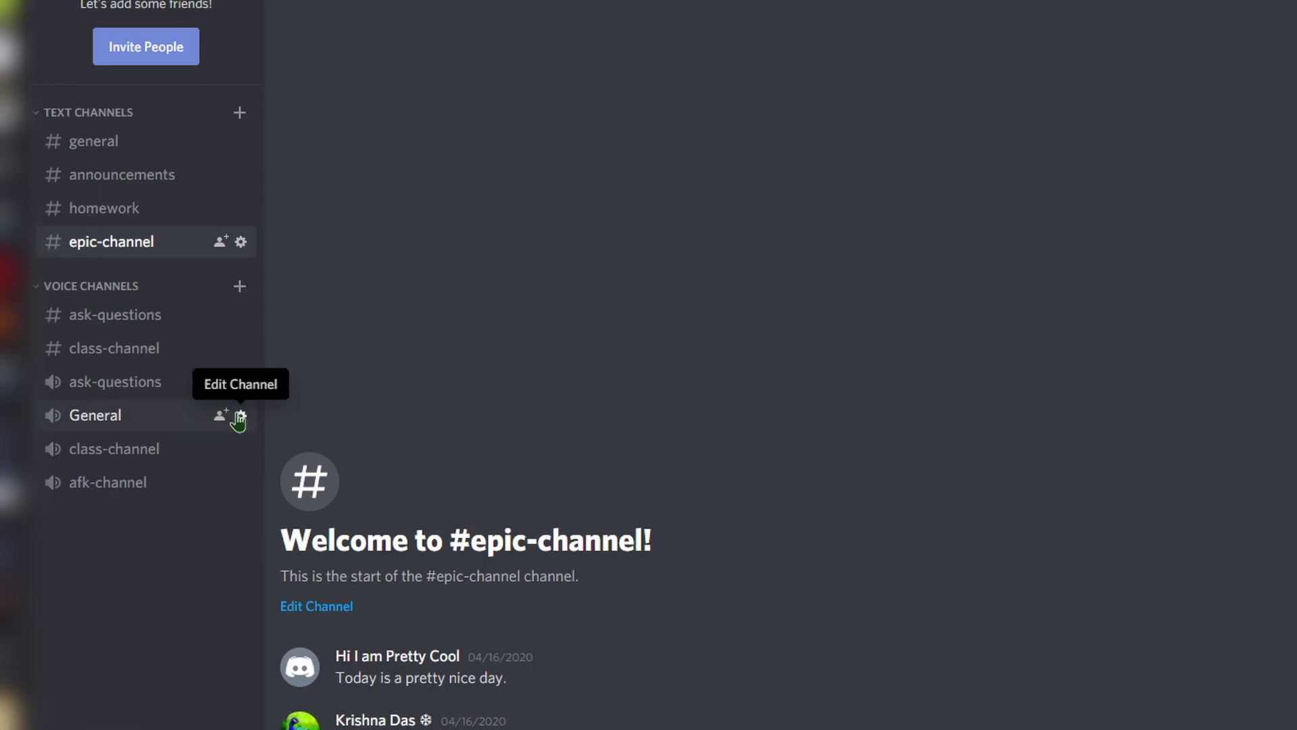
Open the Edit Channel settings for the General voice channel in #epic-channel's server.
left_click(240, 417)
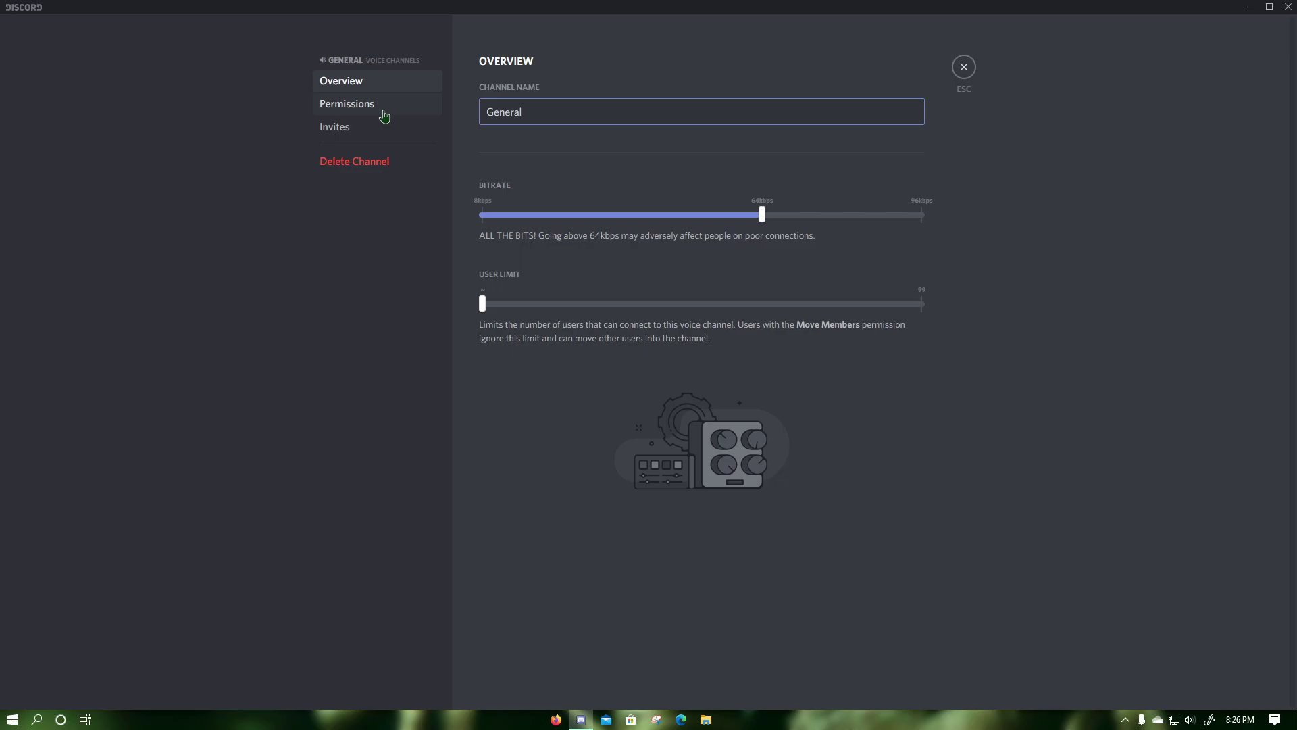
Add a Nice Role override on General denying Video, save, and close the settings.
left_click(385, 115)
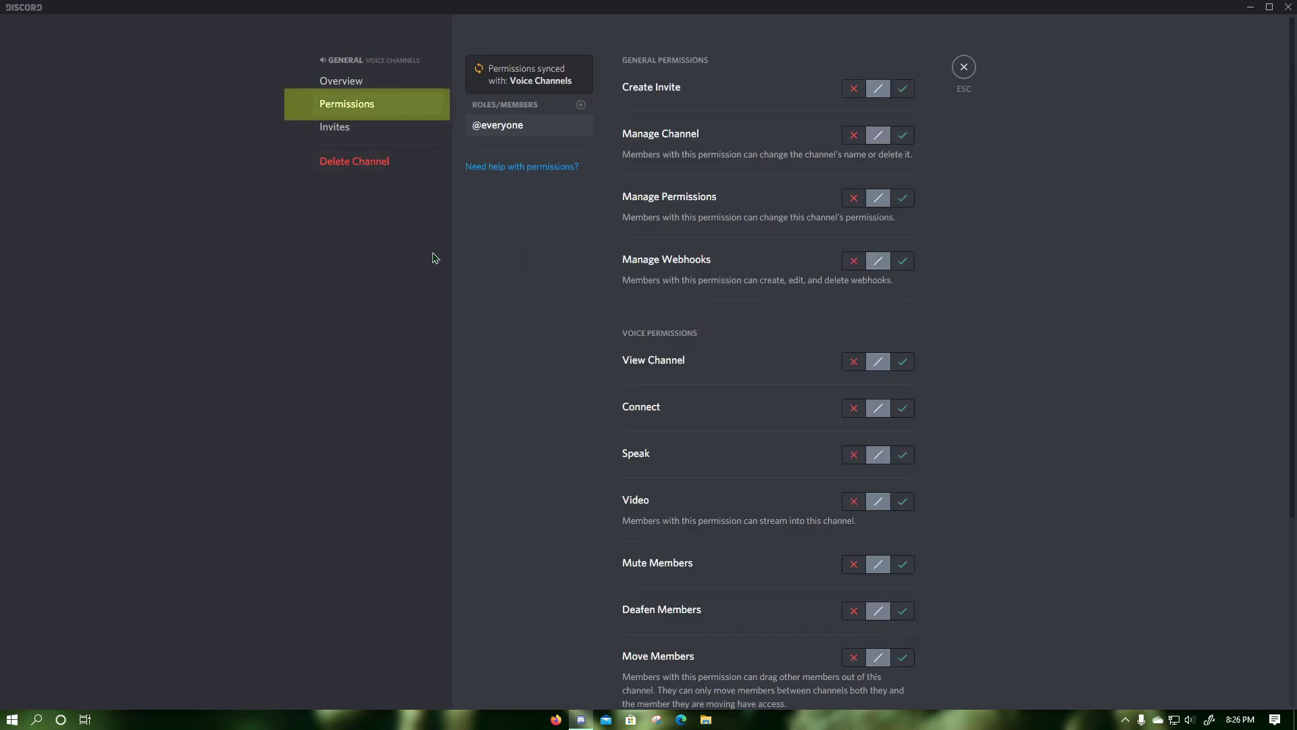
left_click(580, 108)
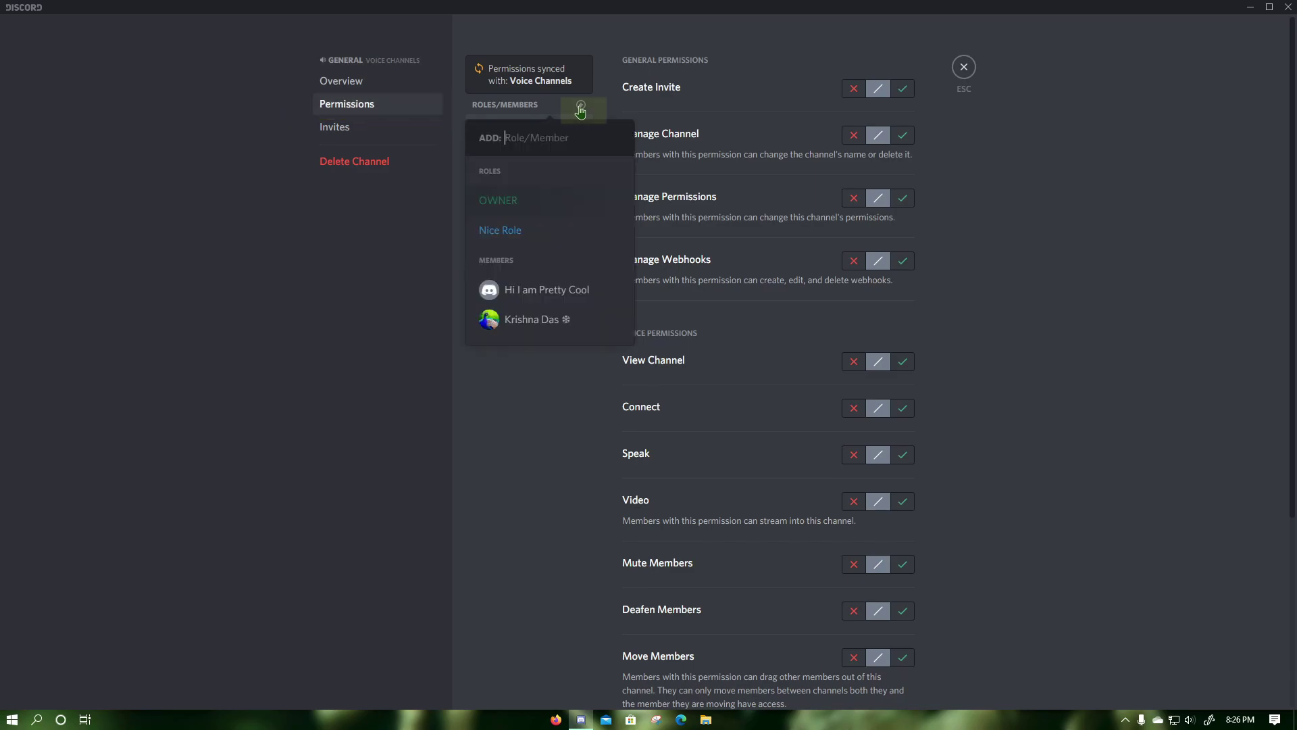
left_click(500, 241)
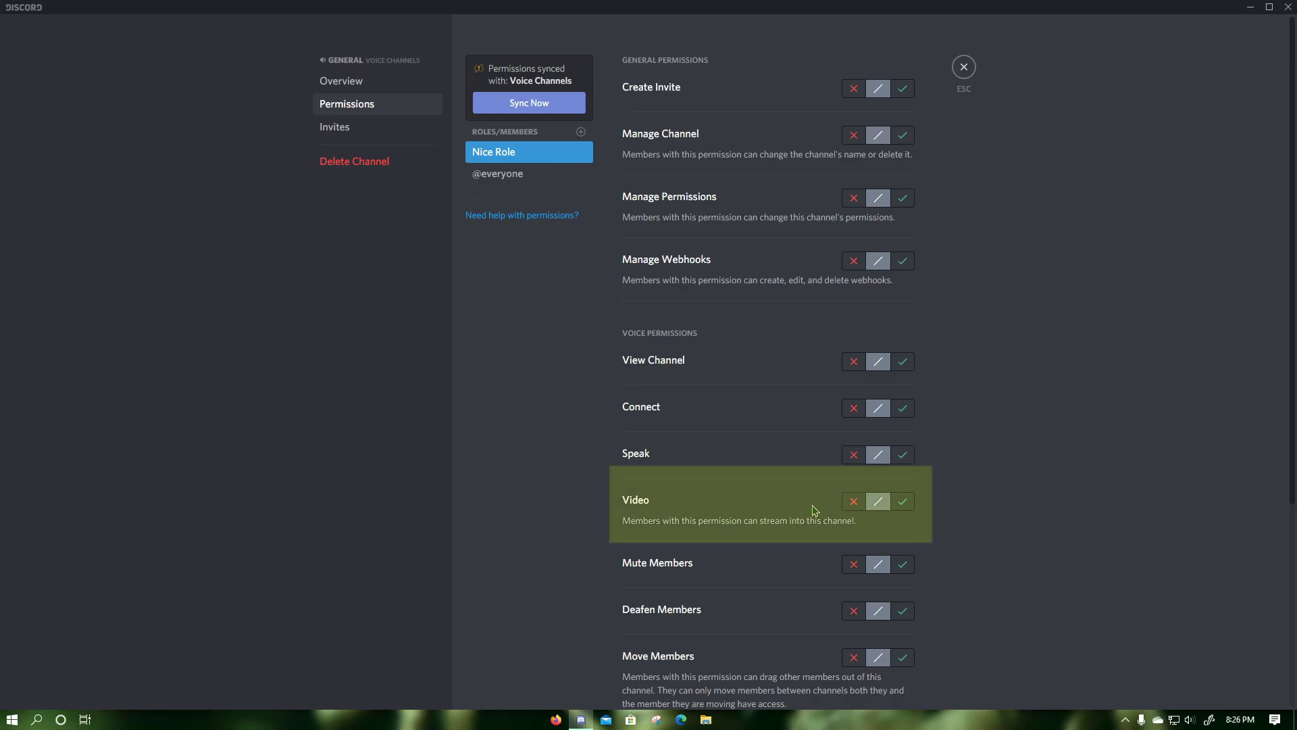
left_click(854, 501)
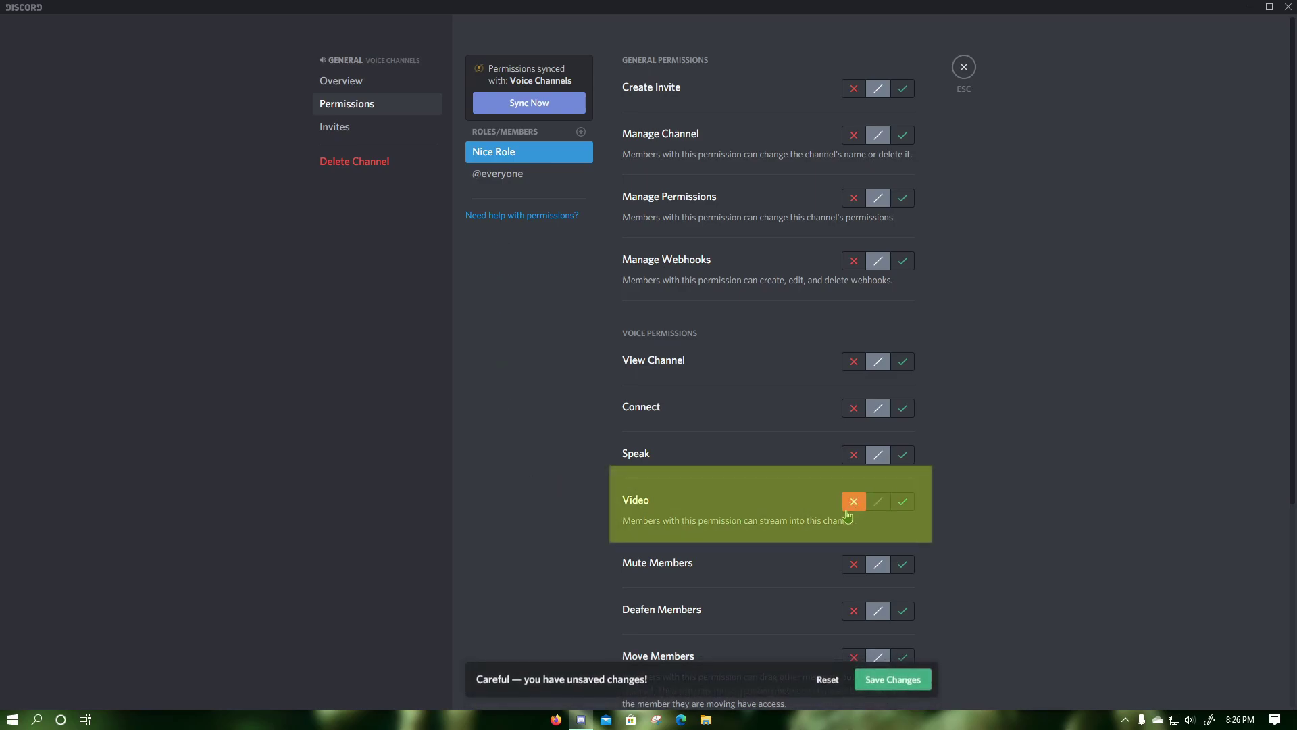
left_click(893, 680)
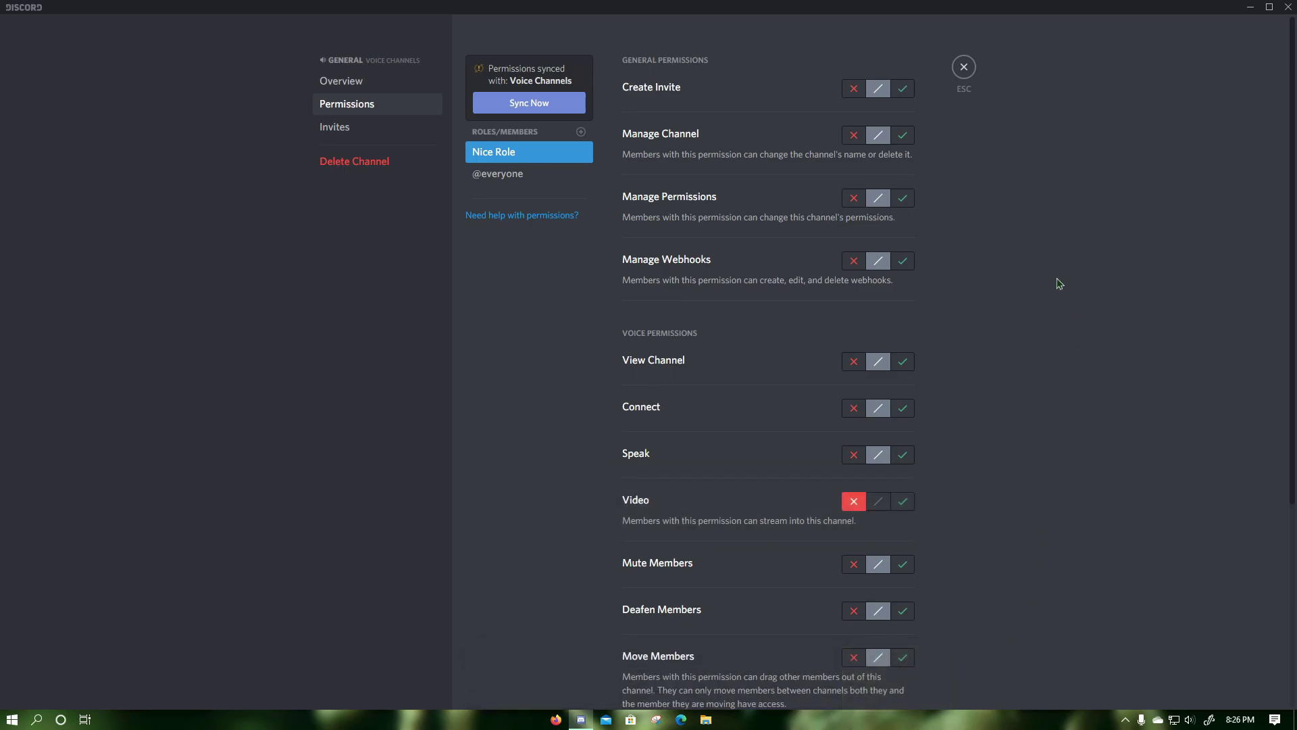
left_click(964, 69)
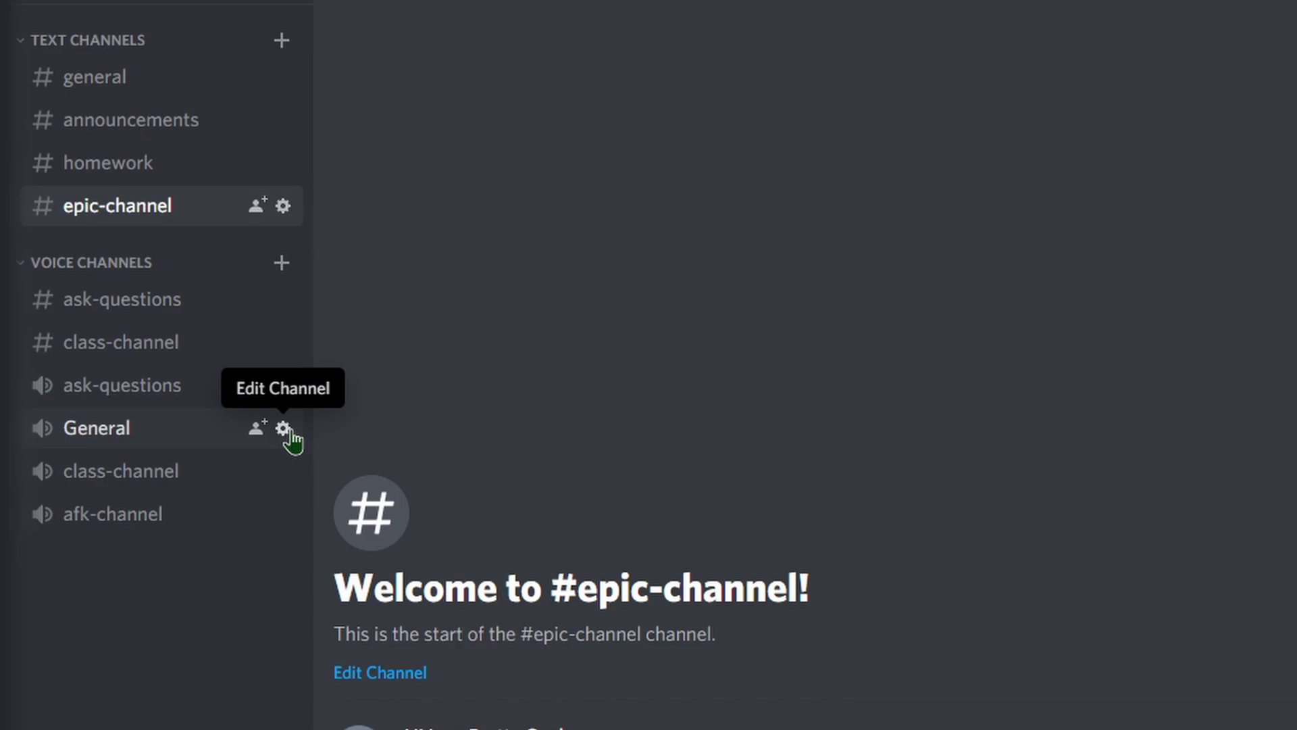
Add a member override on General with Video denied, save it, and close the channel settings.
left_click(289, 434)
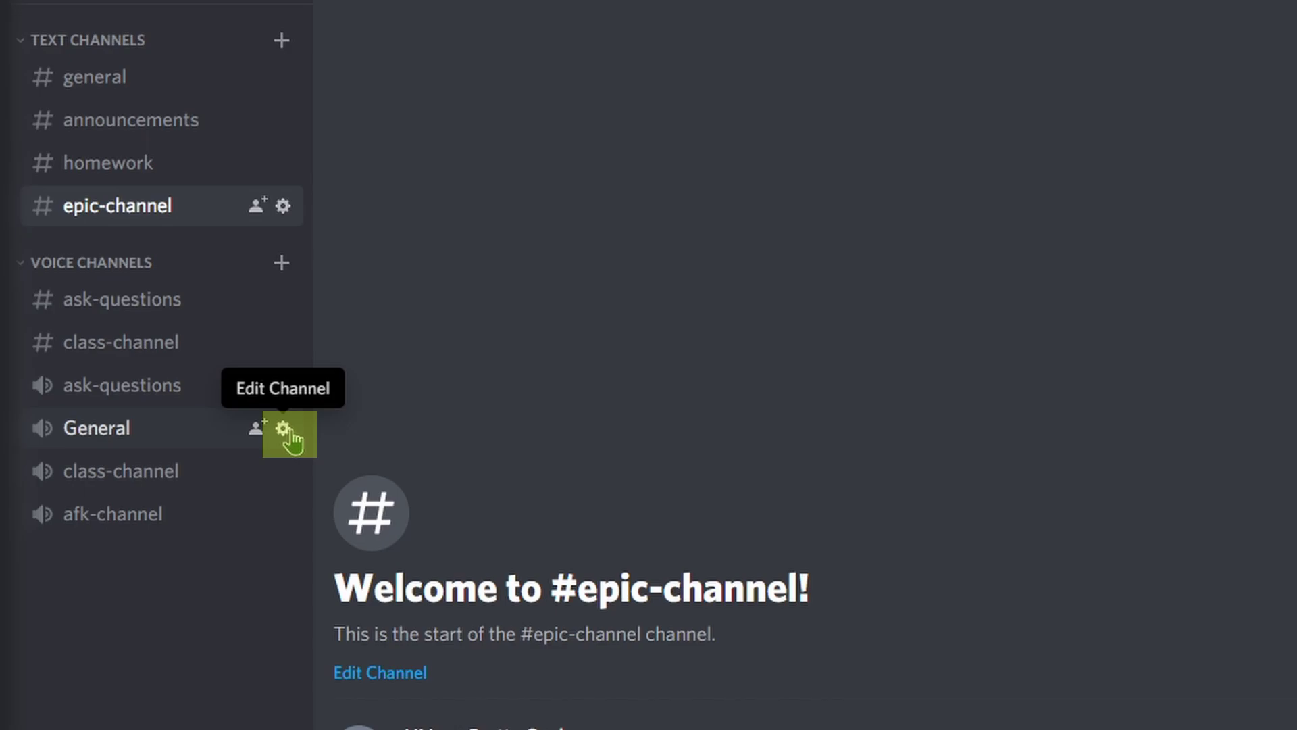
left_click(289, 434)
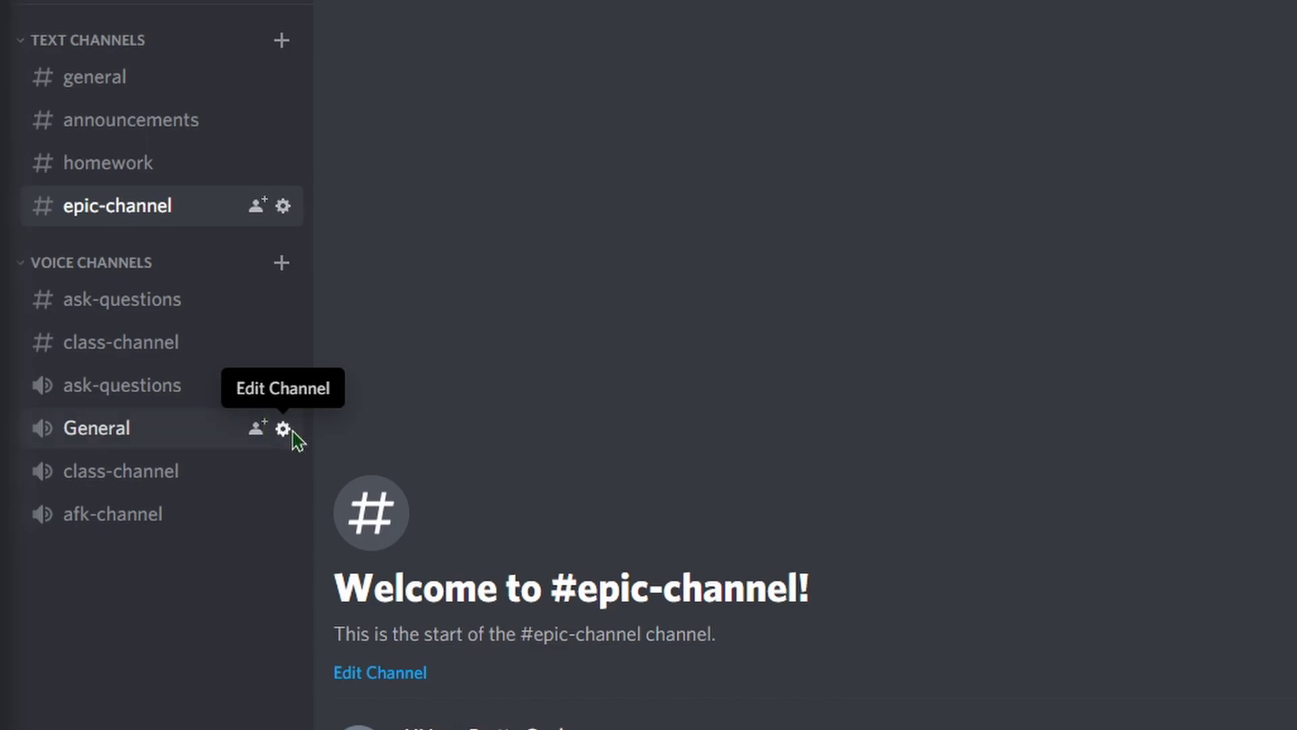
left_click(383, 69)
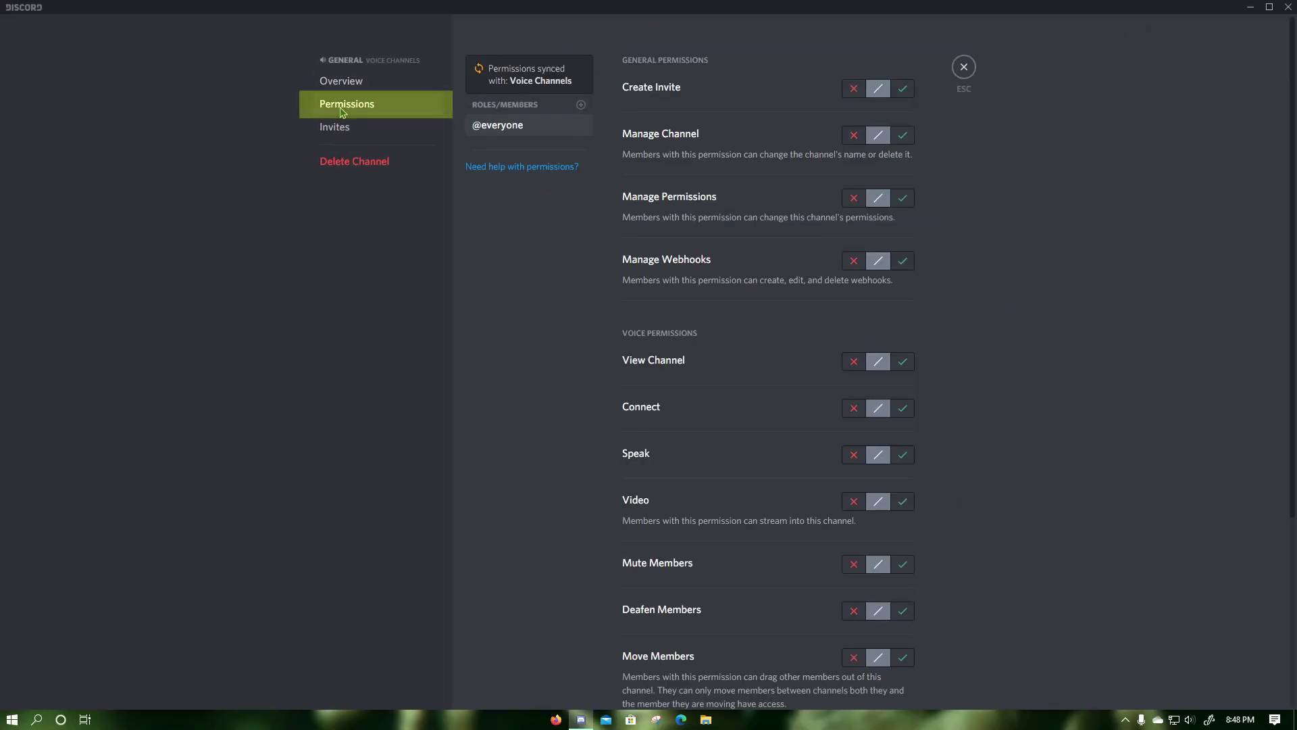
left_click(580, 105)
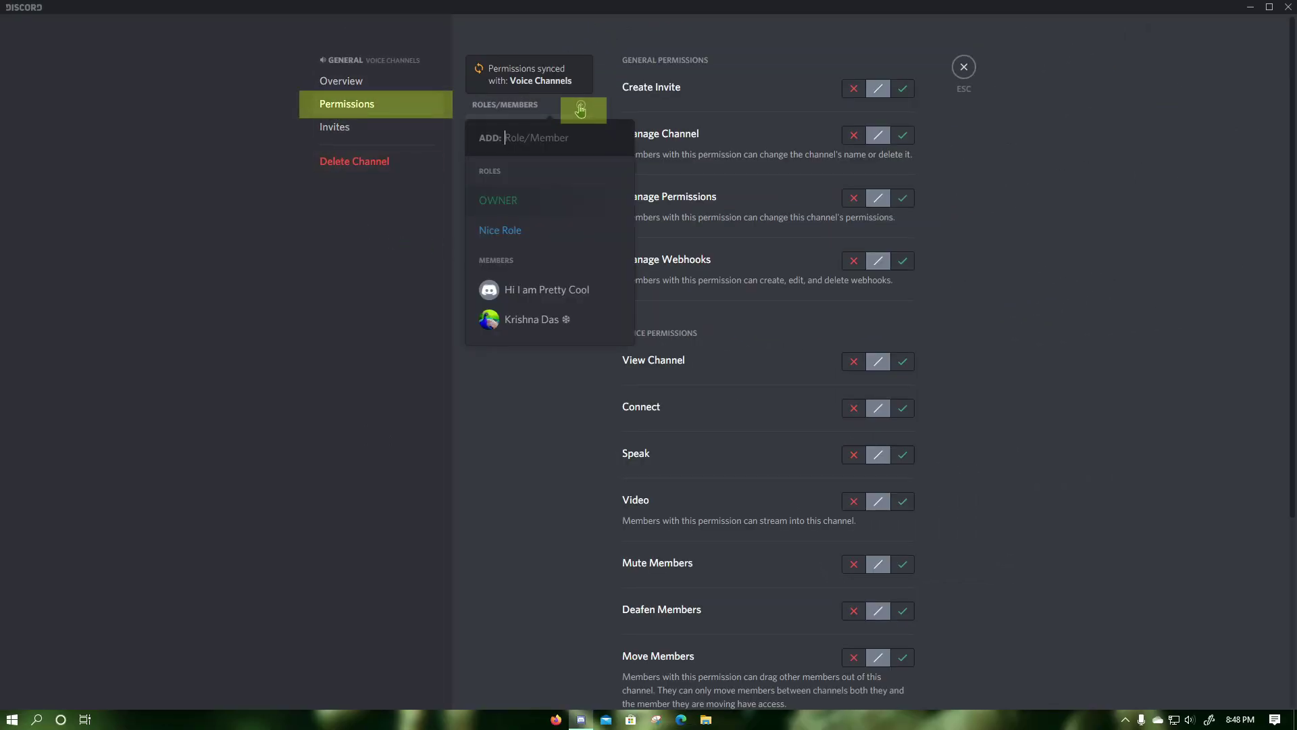
left_click(548, 292)
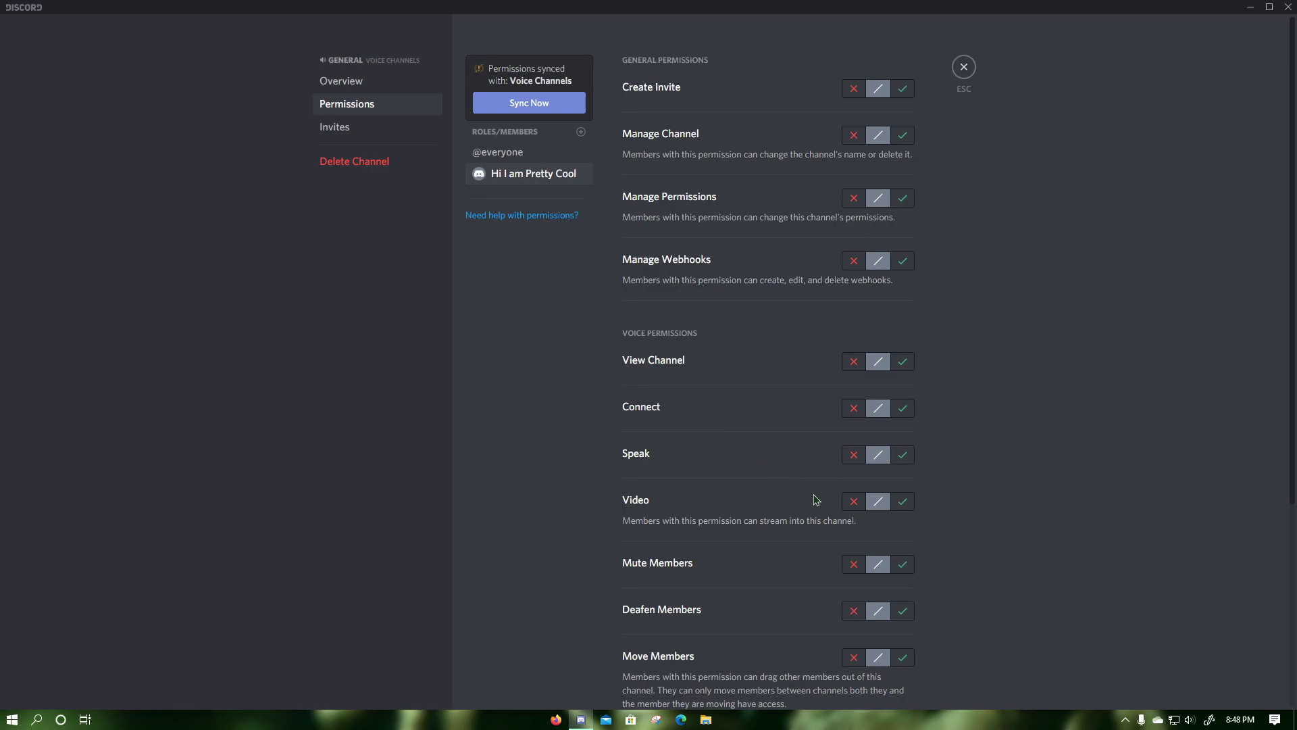
left_click(848, 505)
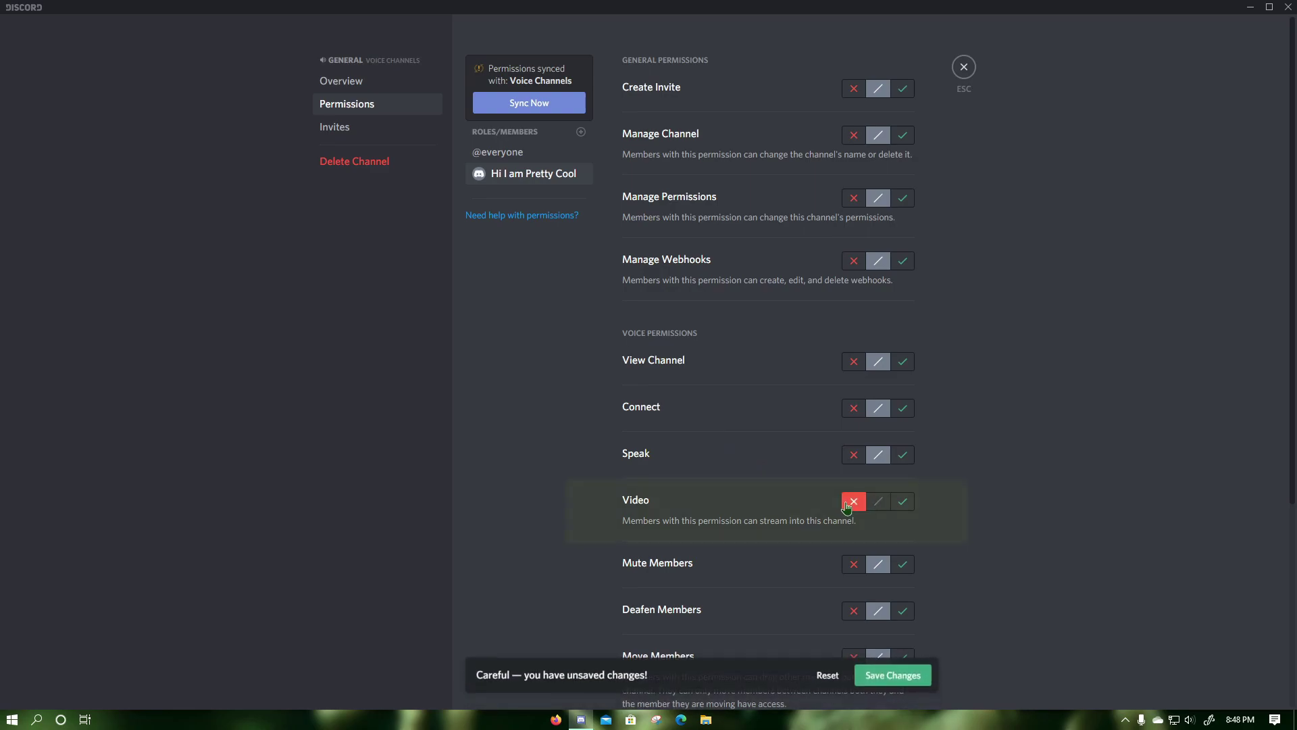
left_click(892, 680)
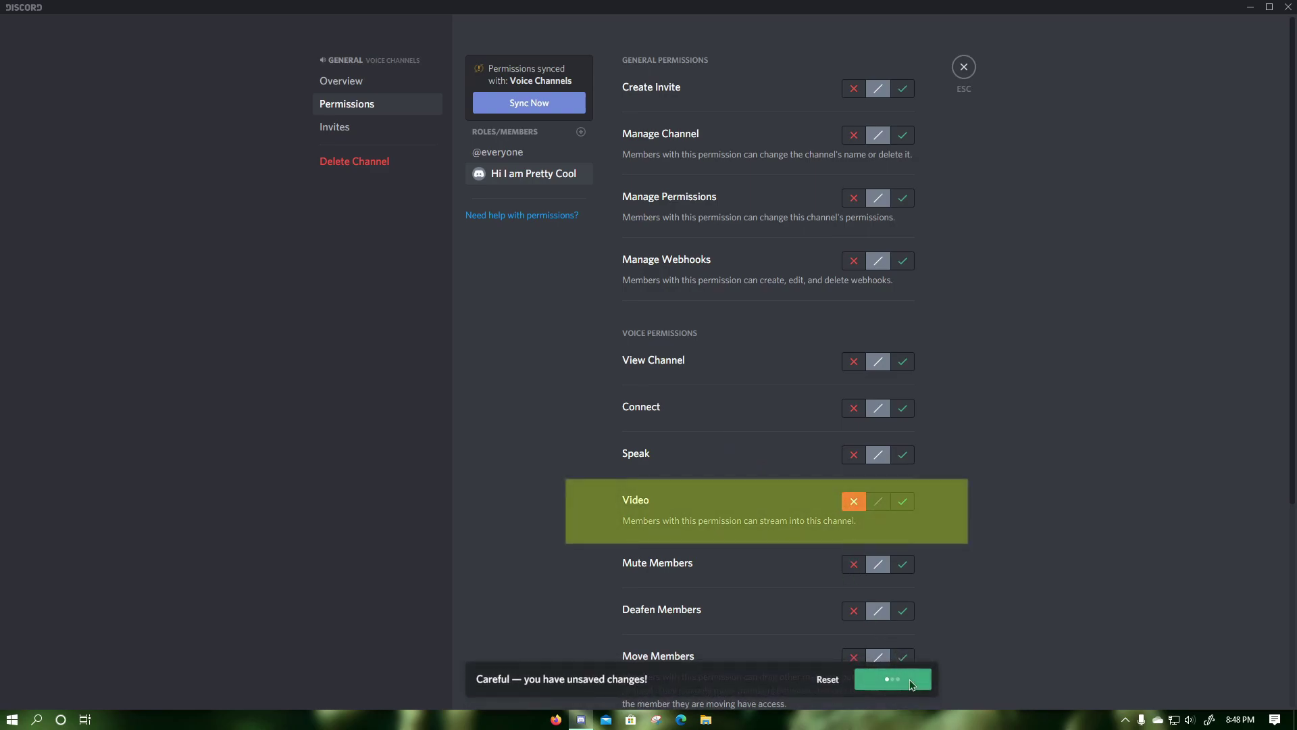
left_click(959, 70)
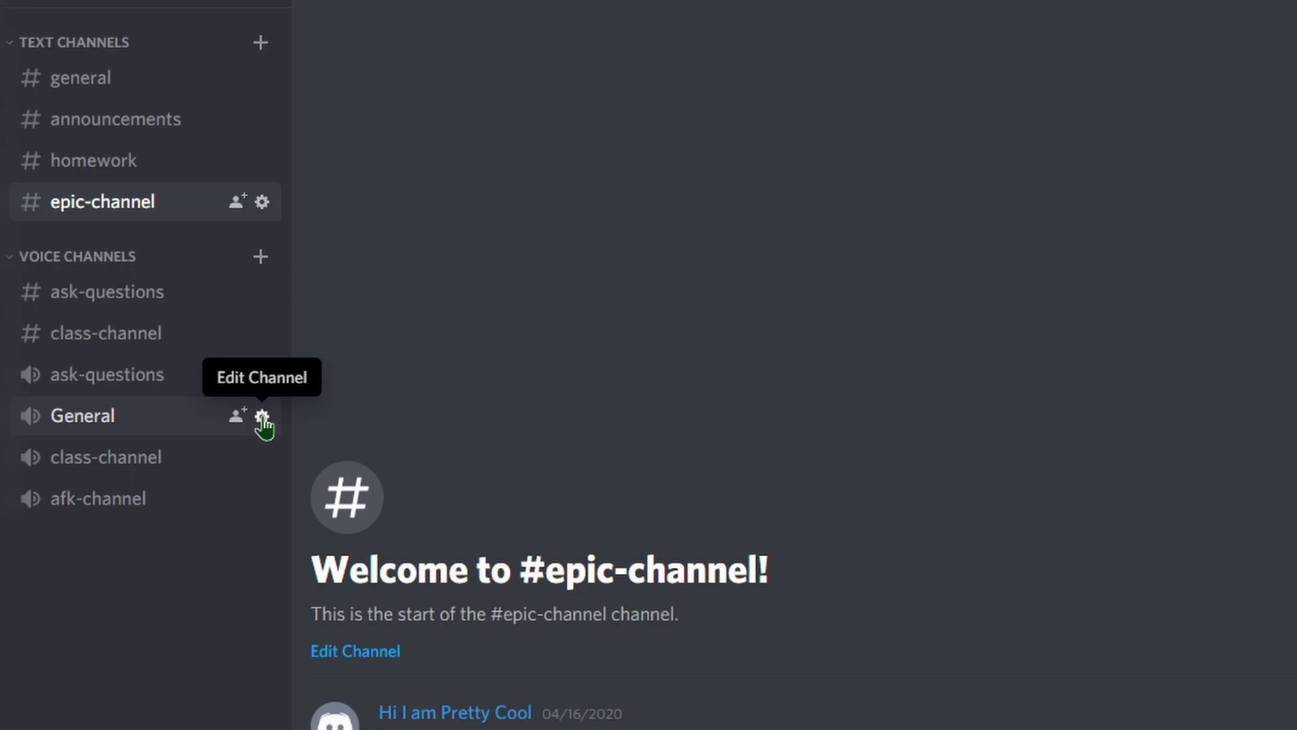
left_click(262, 416)
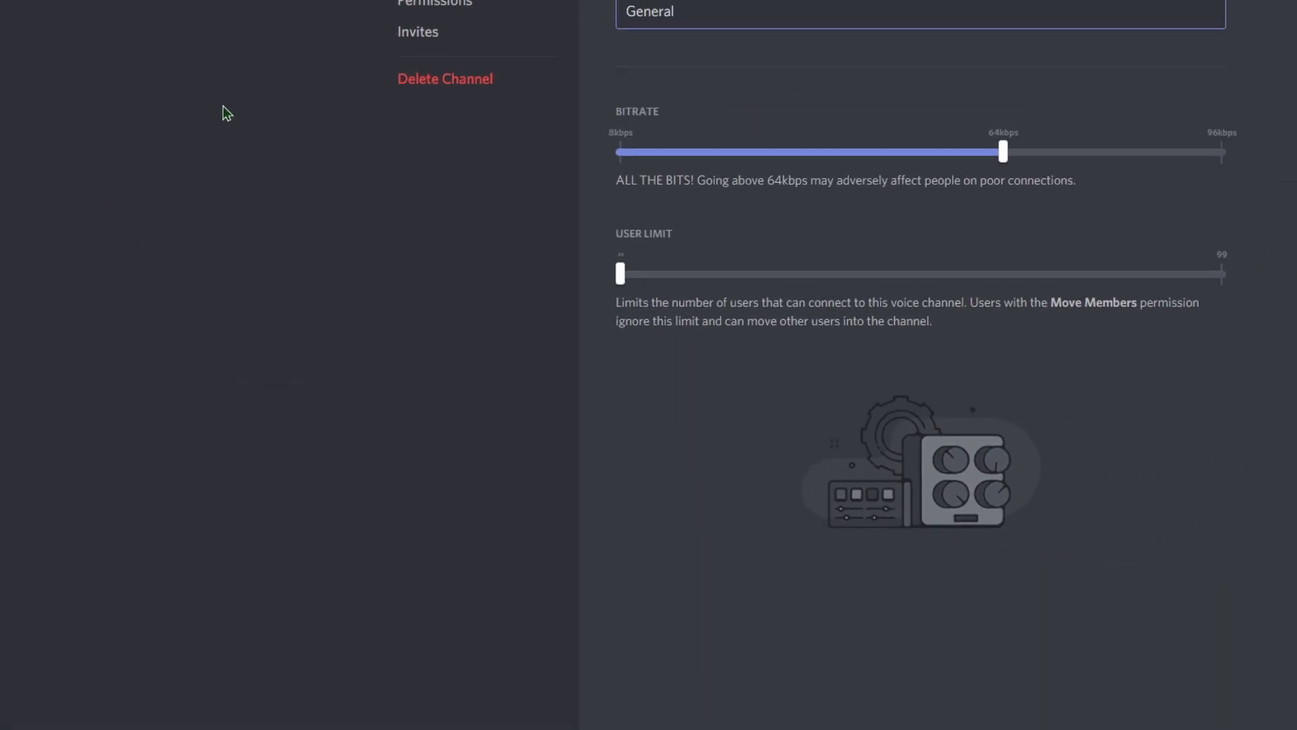
left_click(386, 9)
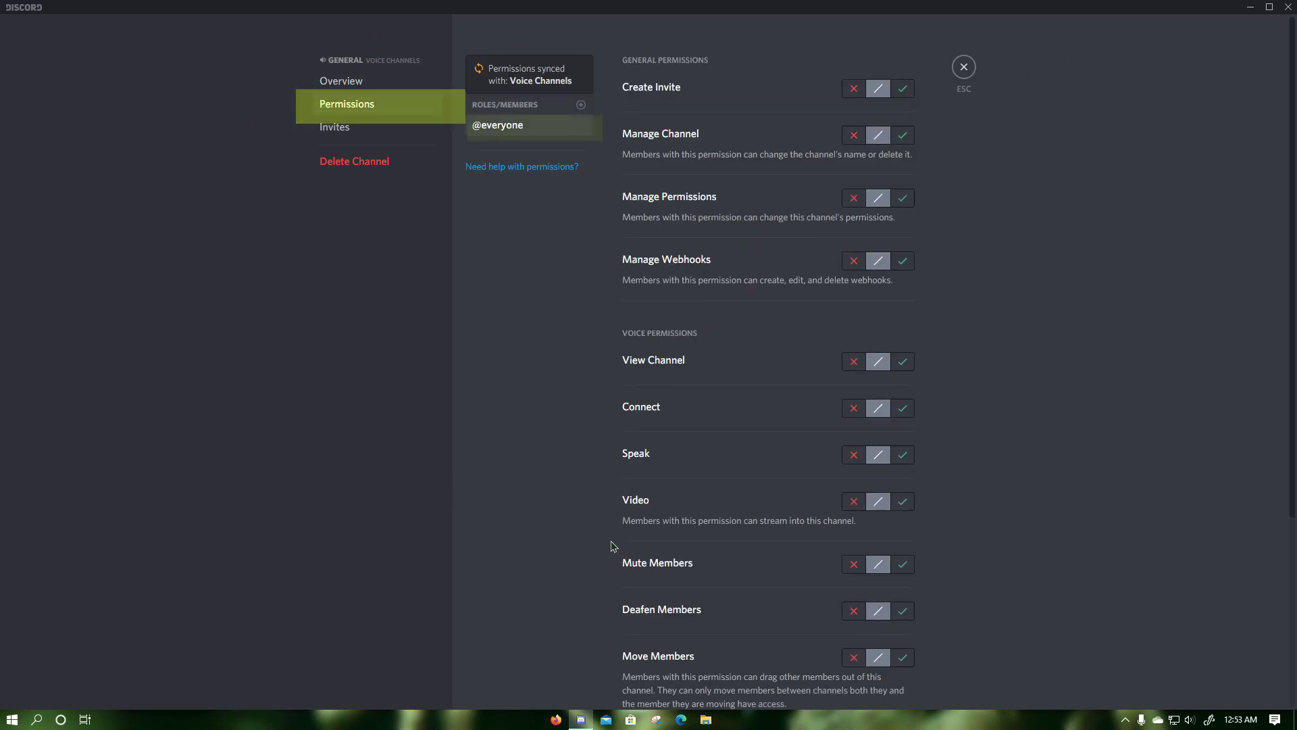
left_click(860, 501)
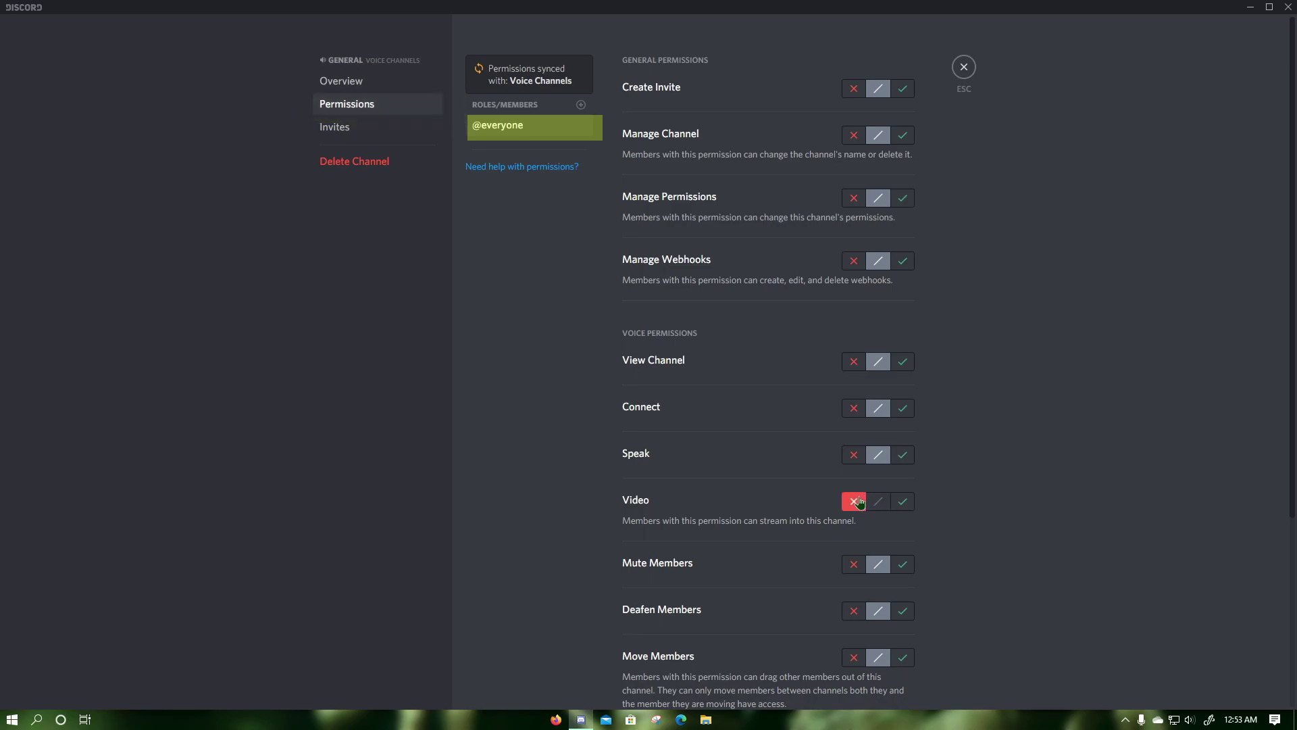
left_click(894, 679)
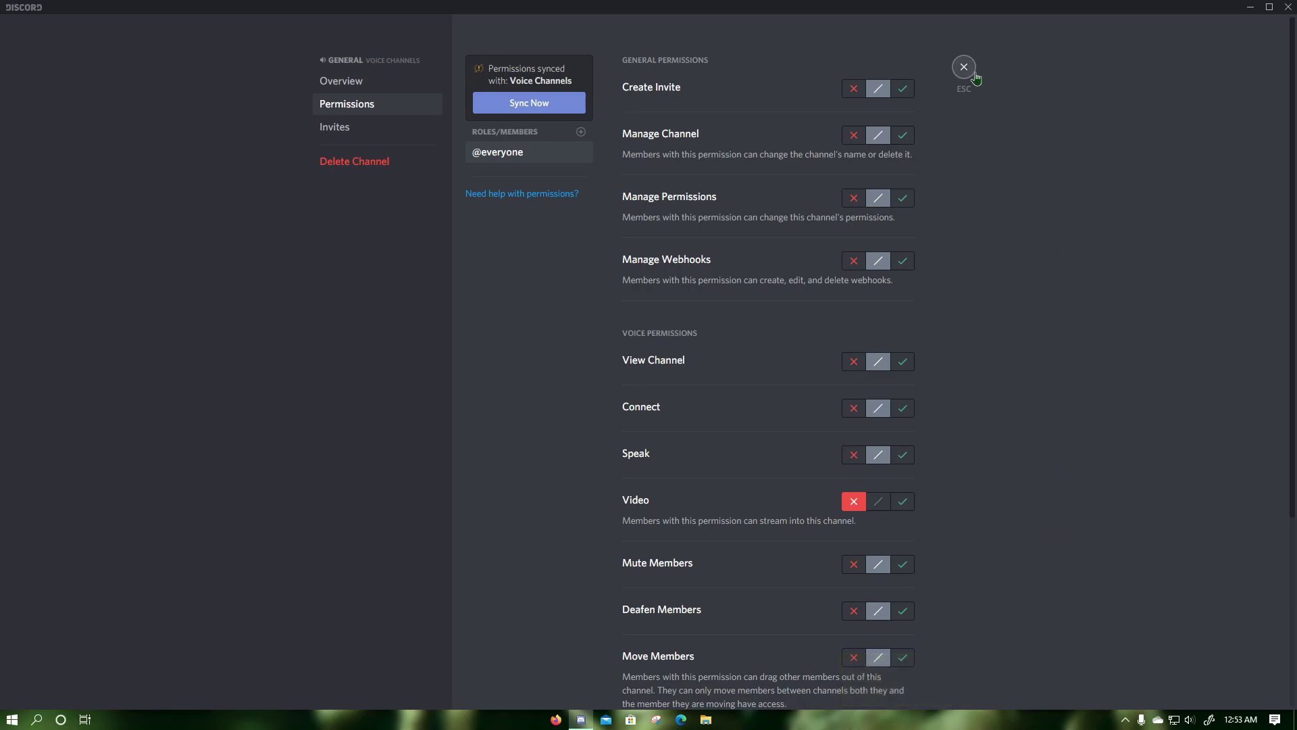
left_click(976, 79)
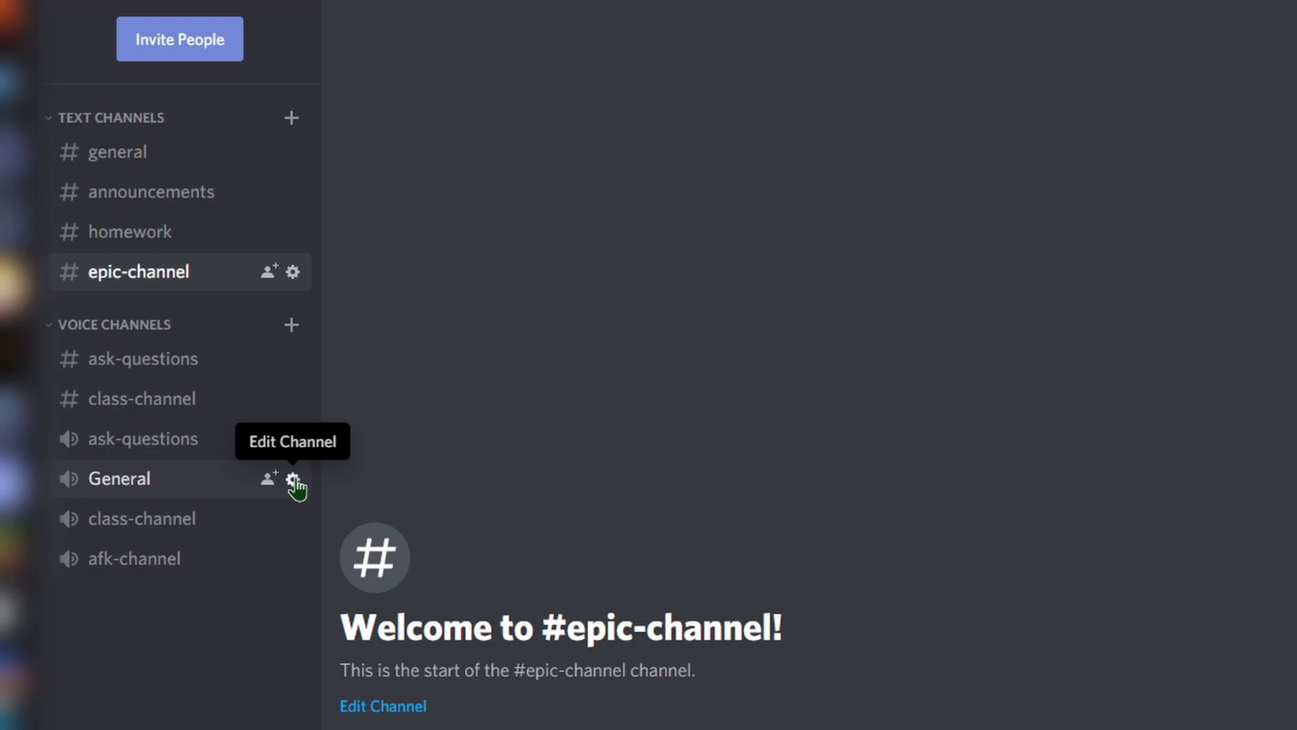
Add a Nice Role override on General with Video set to the green check, then save.
left_click(294, 481)
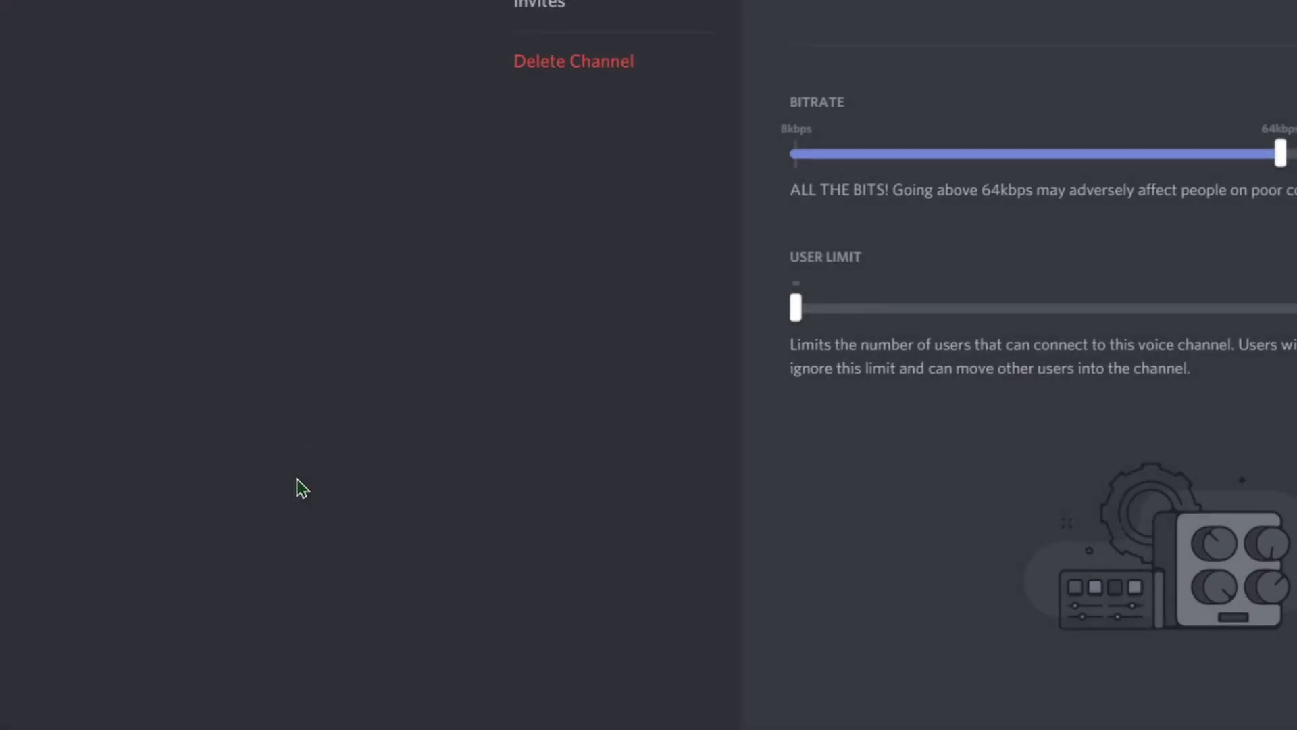
left_click(352, 99)
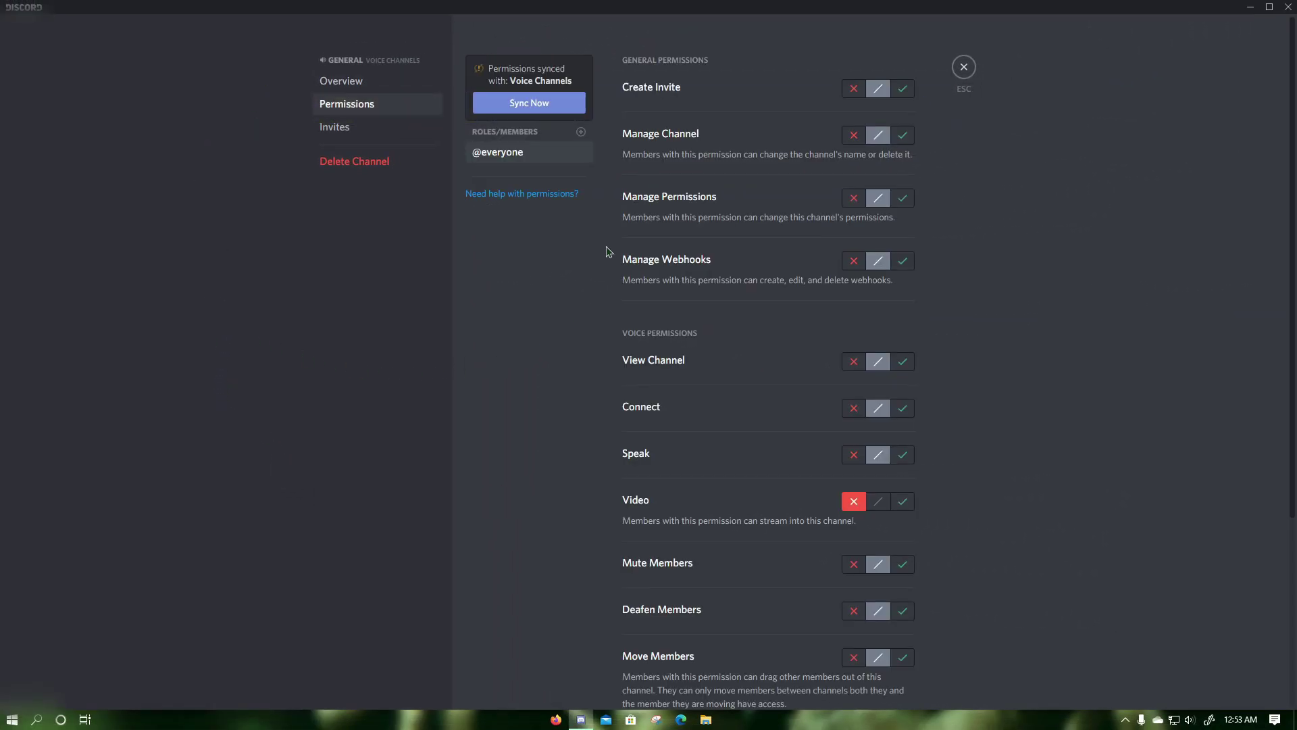
left_click(582, 133)
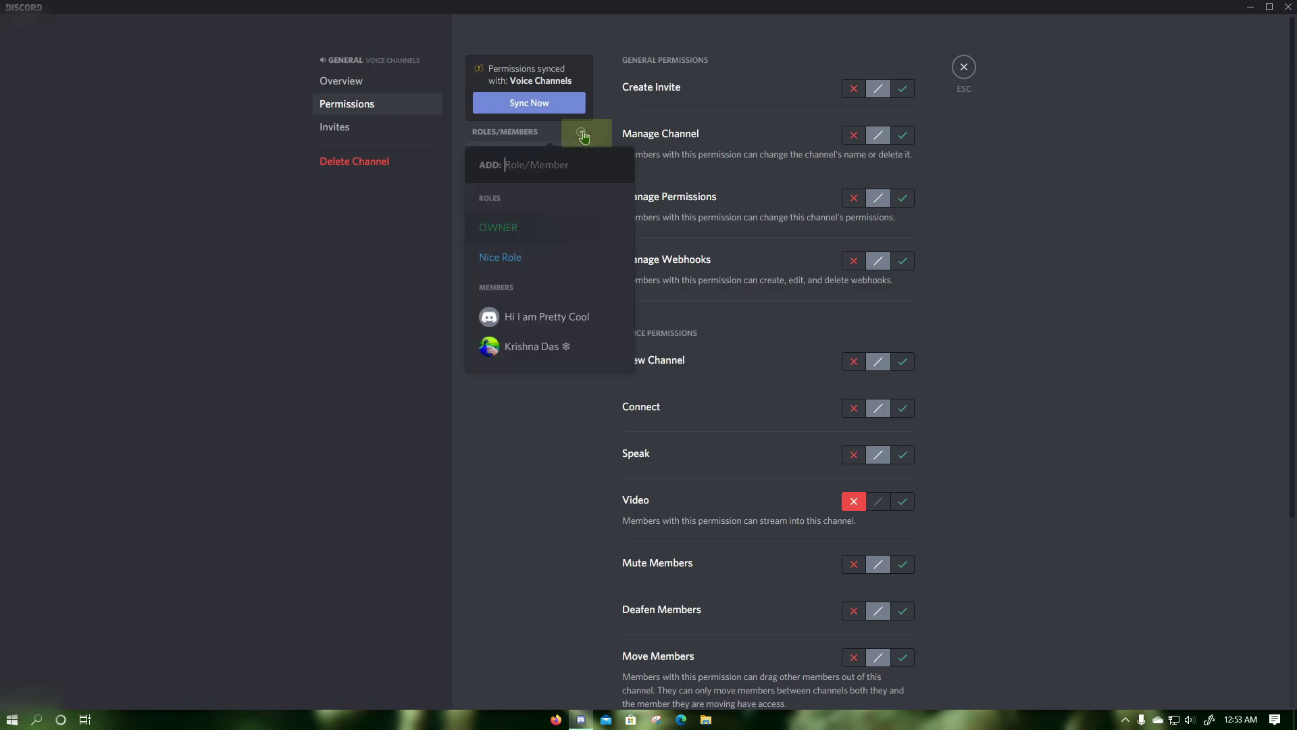
left_click(498, 269)
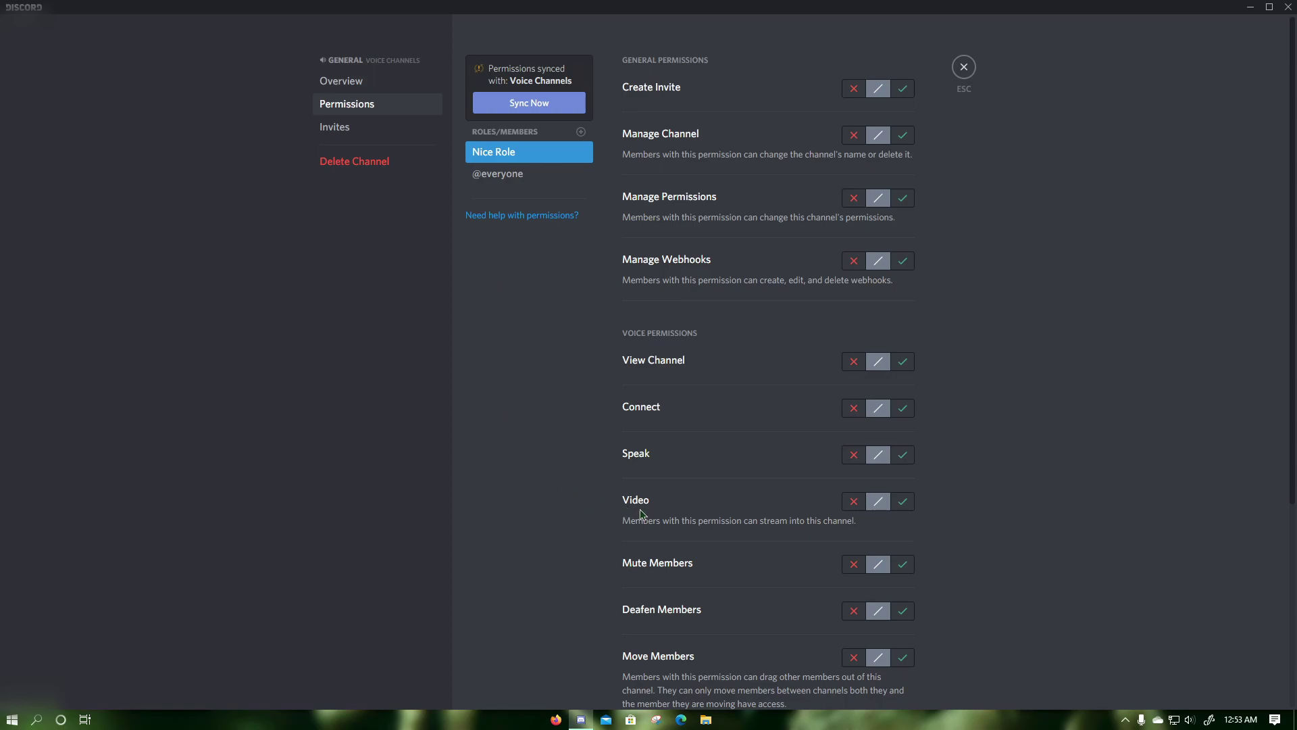
left_click(905, 505)
left_click(895, 684)
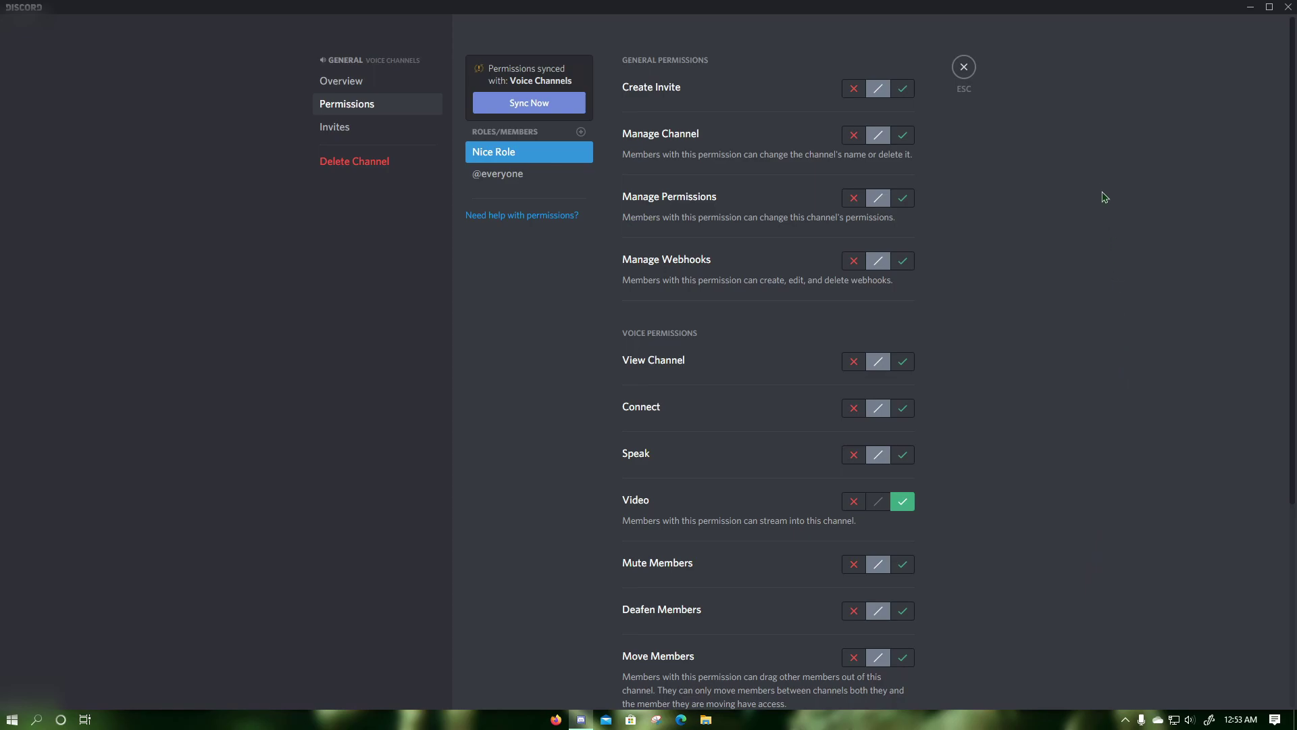
left_click(969, 74)
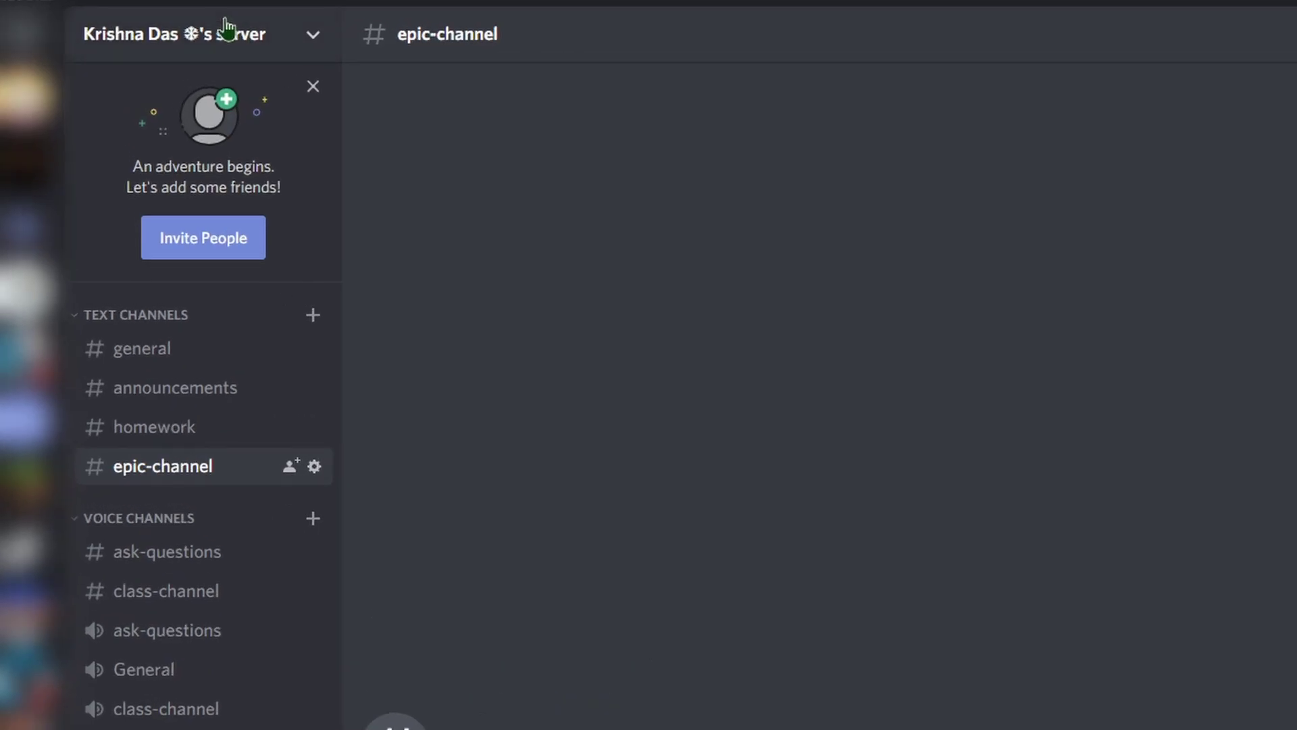
In Server Settings > Roles, turn off Nice Role's Video toggle and save the change.
left_click(227, 29)
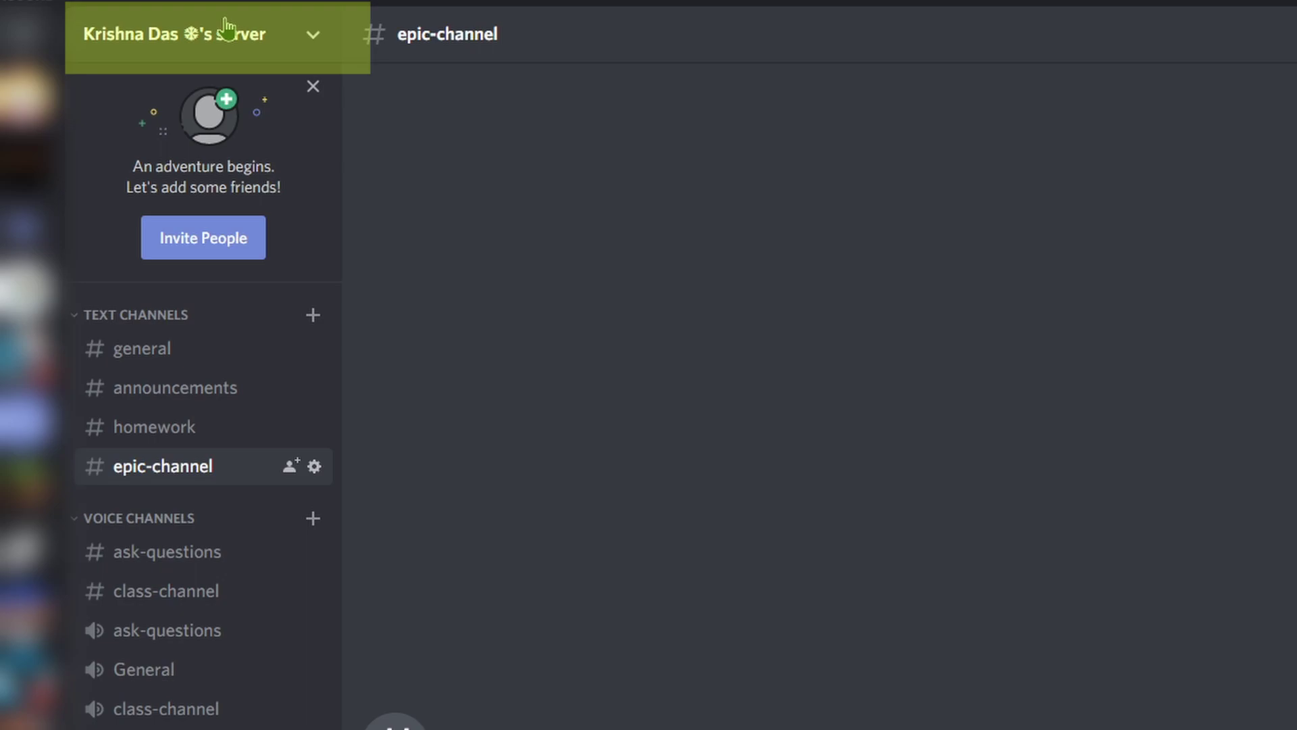
left_click(220, 196)
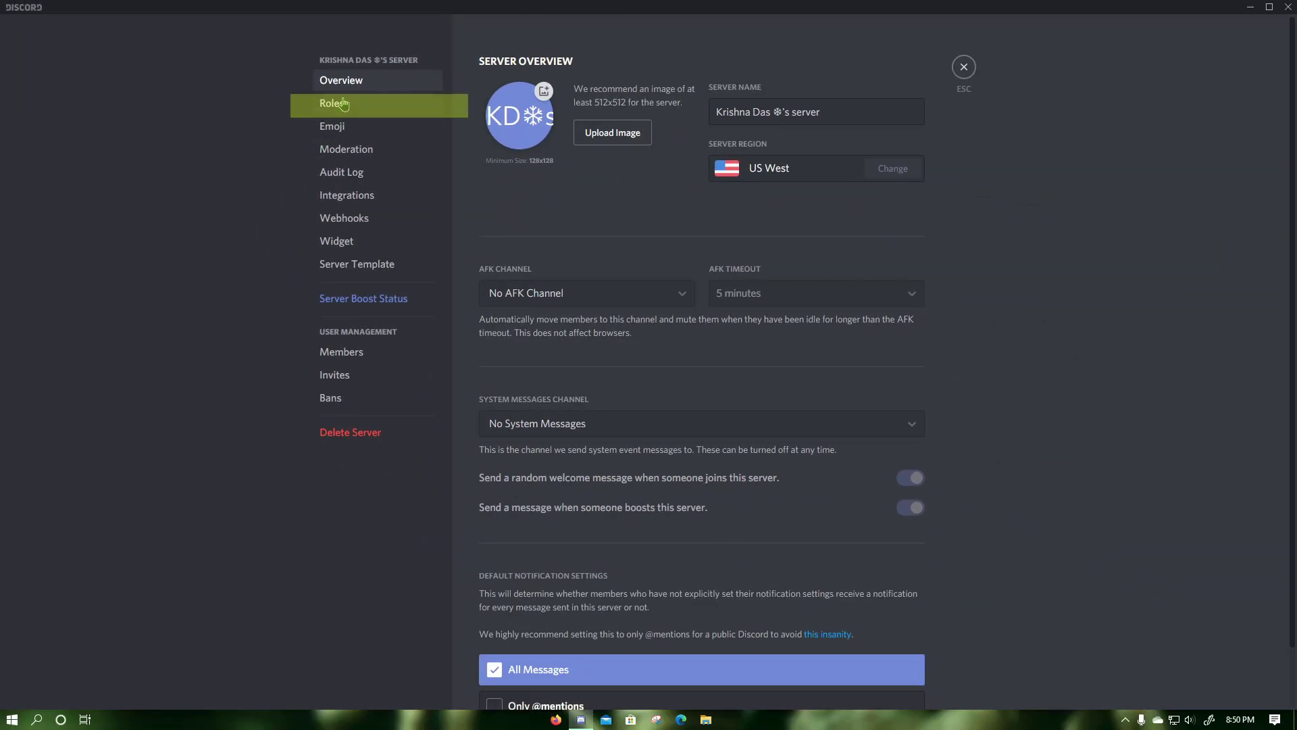
left_click(343, 104)
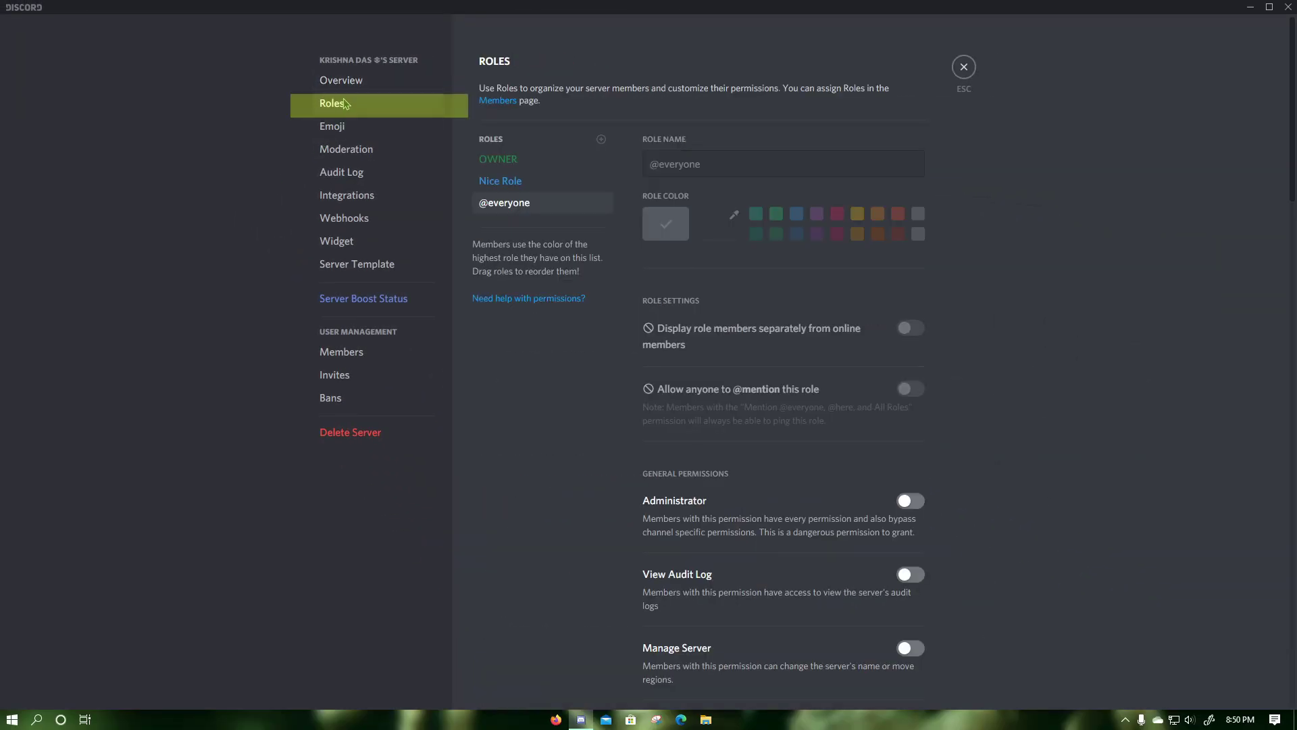
left_click(590, 179)
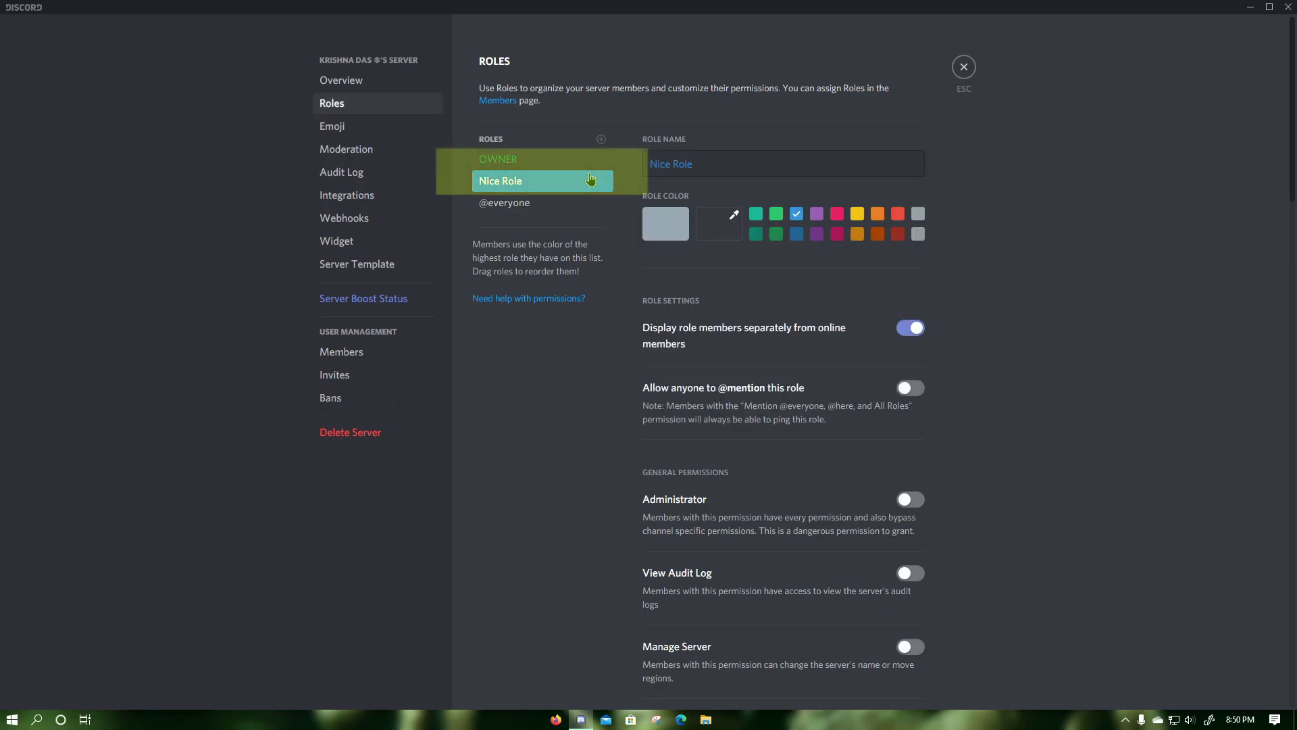
scroll(747, 336, "down", 15)
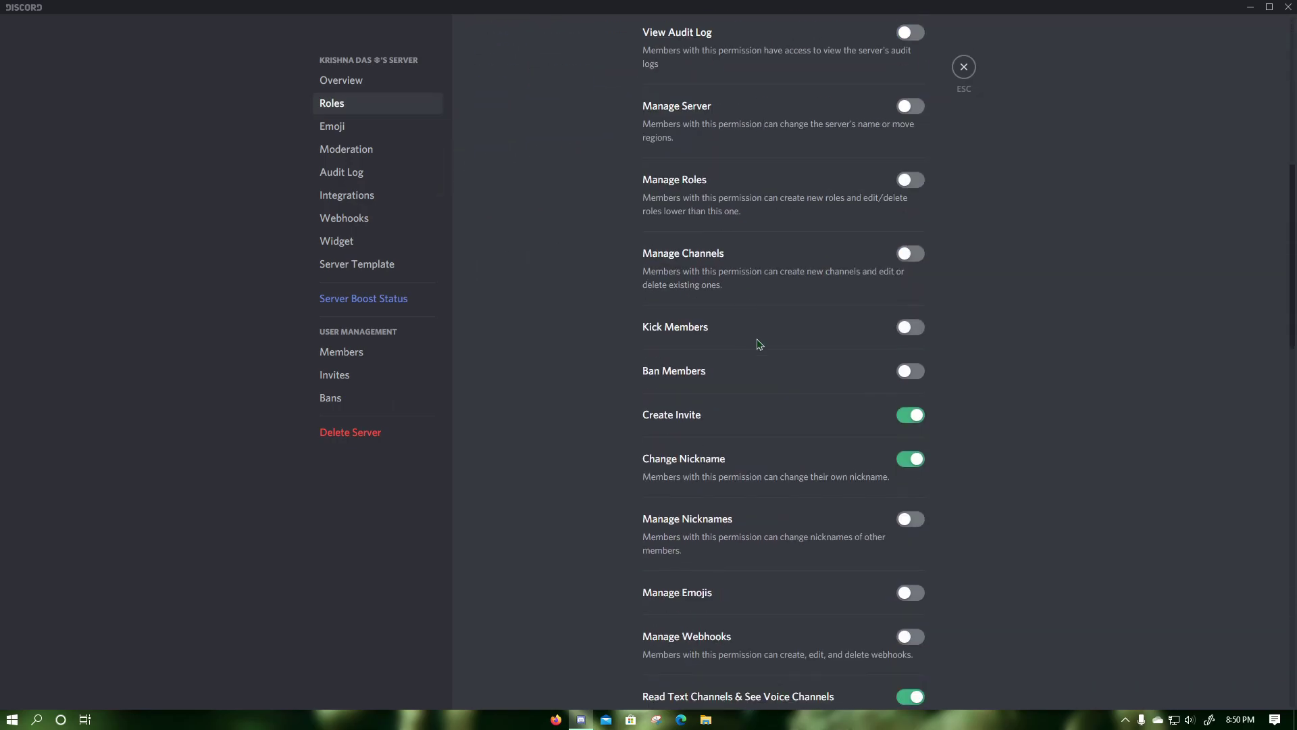
left_click(911, 476)
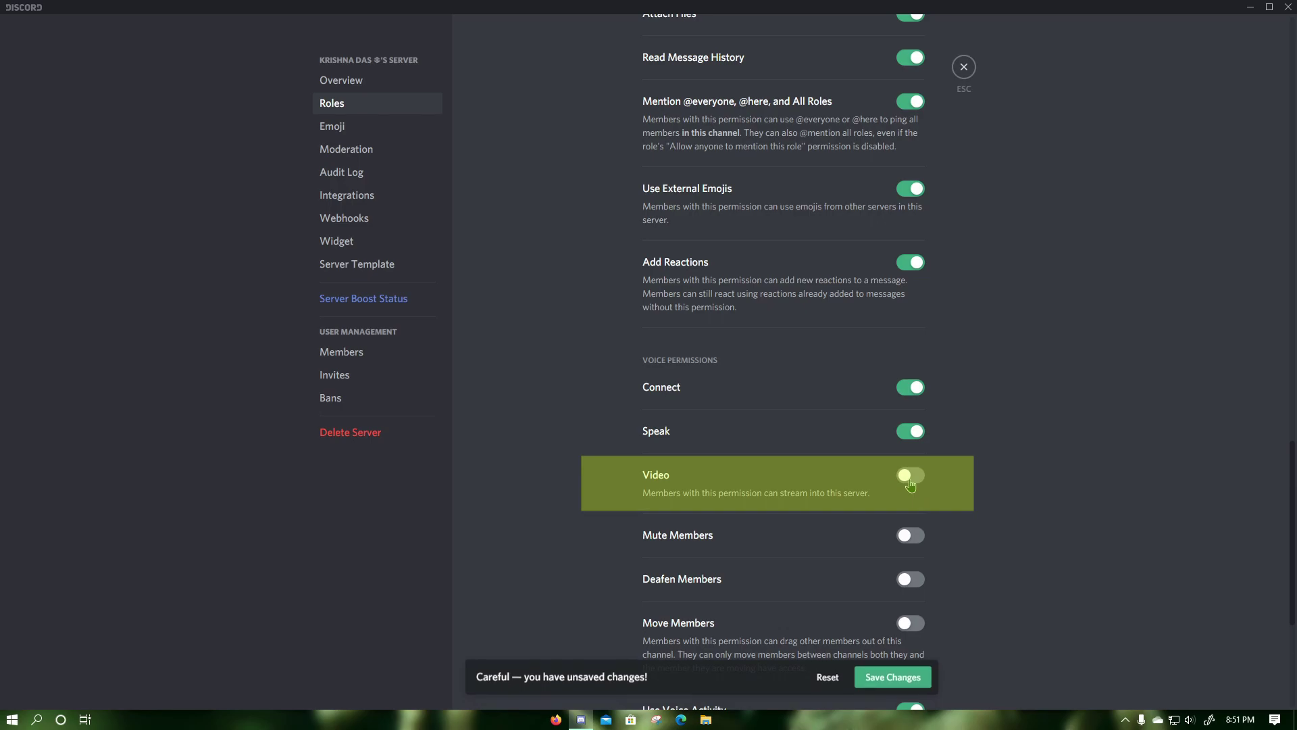
left_click(888, 687)
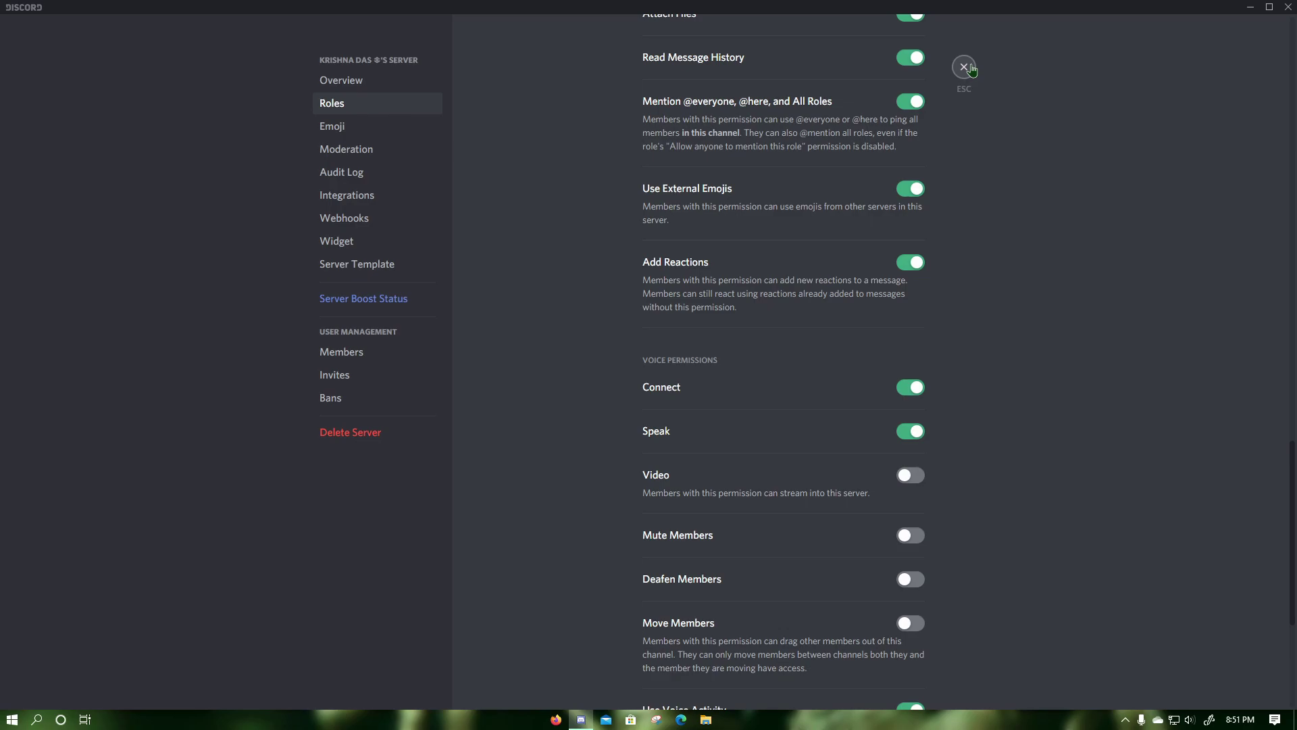
left_click(971, 70)
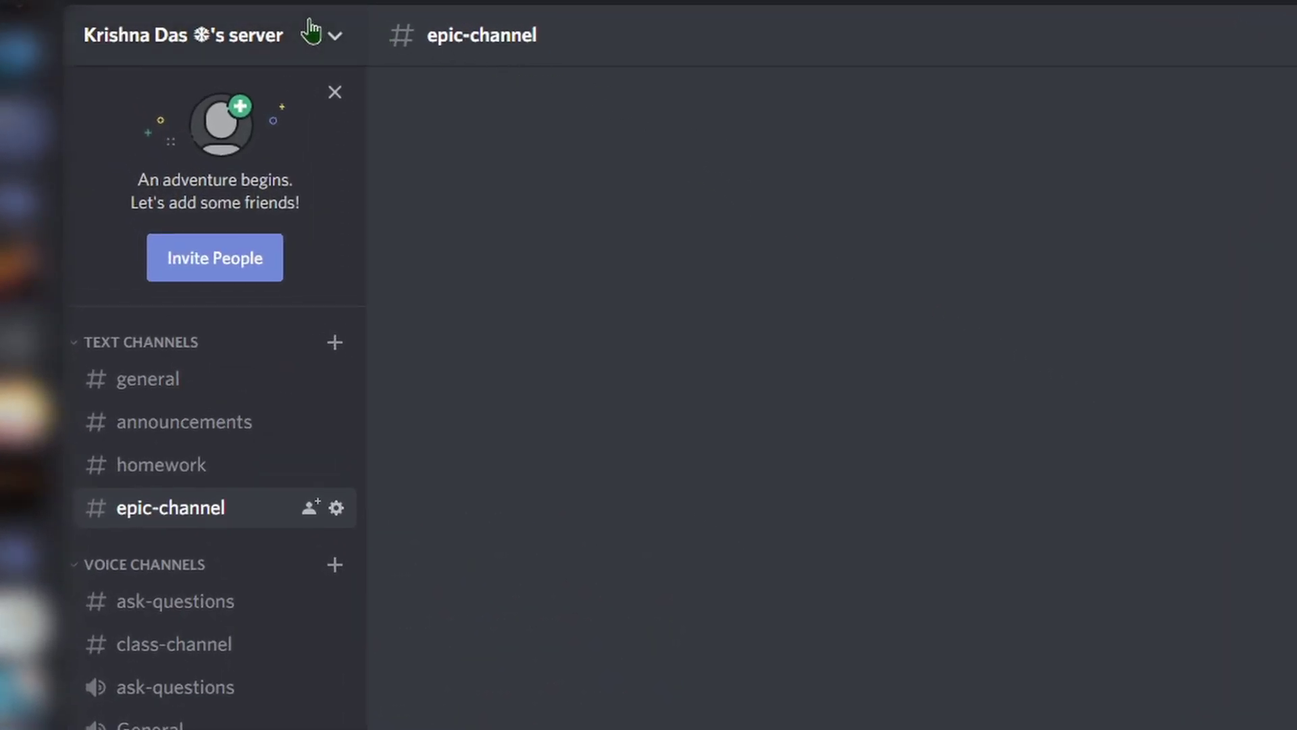
Turn off the Video toggle in Server Settings > Roles, save, then join the General voice channel.
left_click(309, 39)
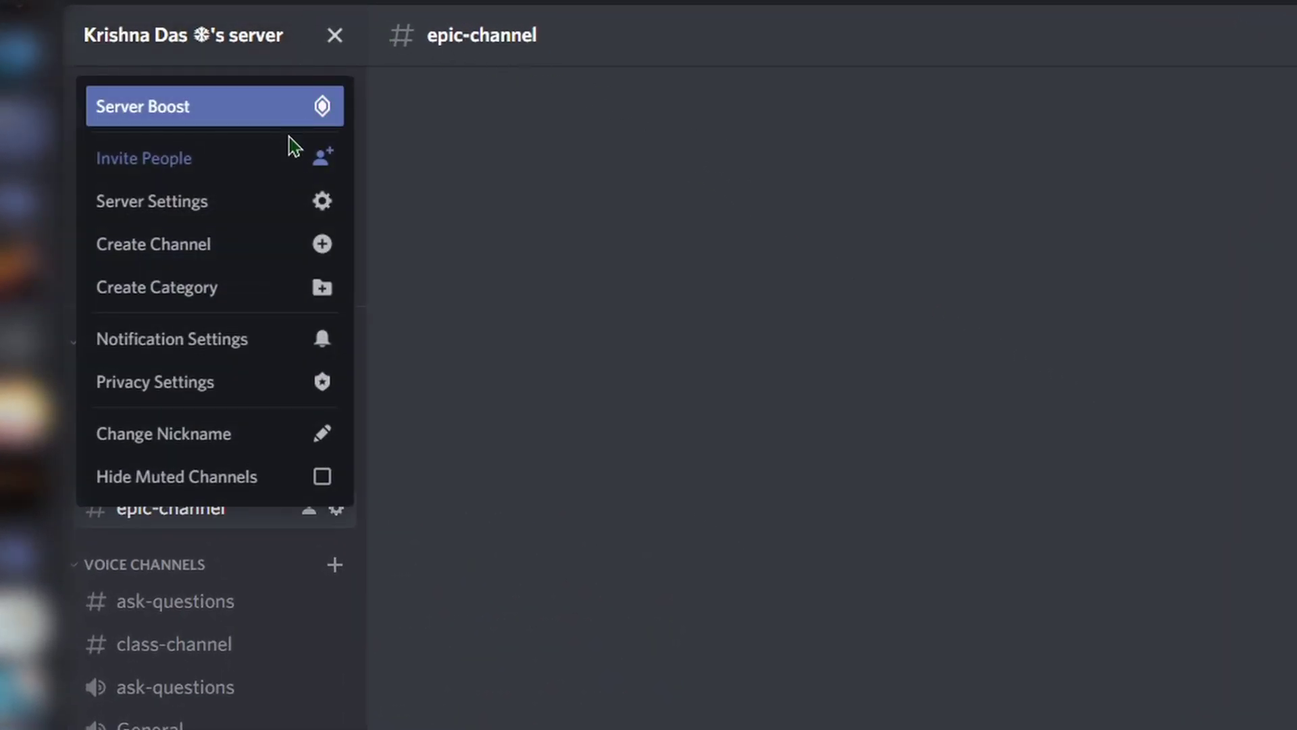
left_click(215, 203)
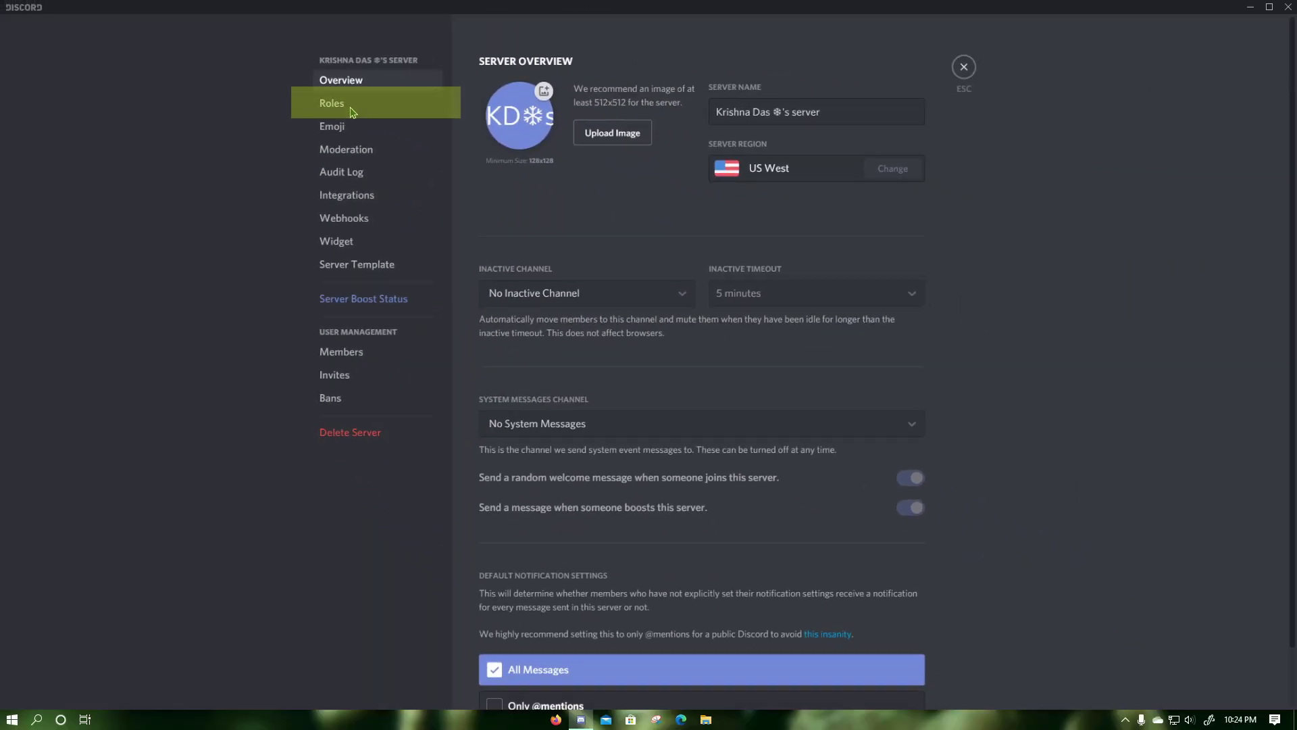
left_click(351, 111)
scroll(789, 470, "down", 10)
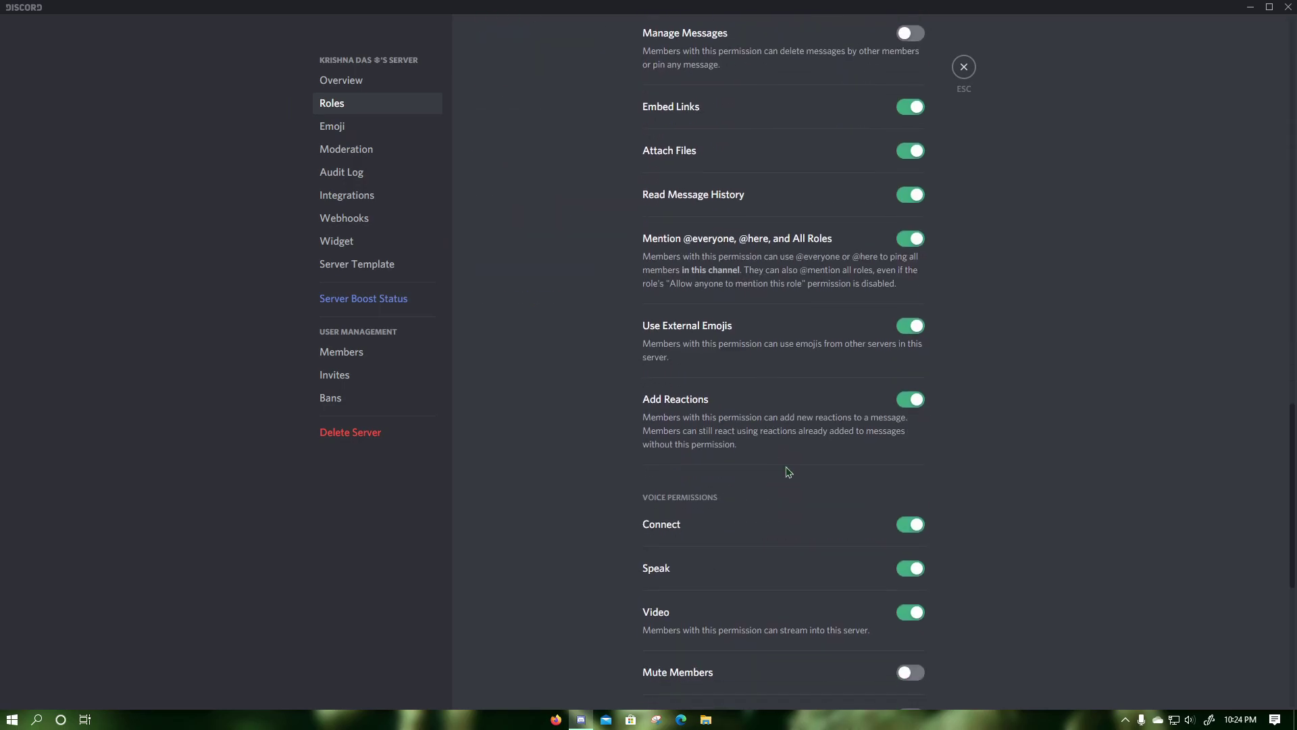
scroll(788, 471, "down", 1)
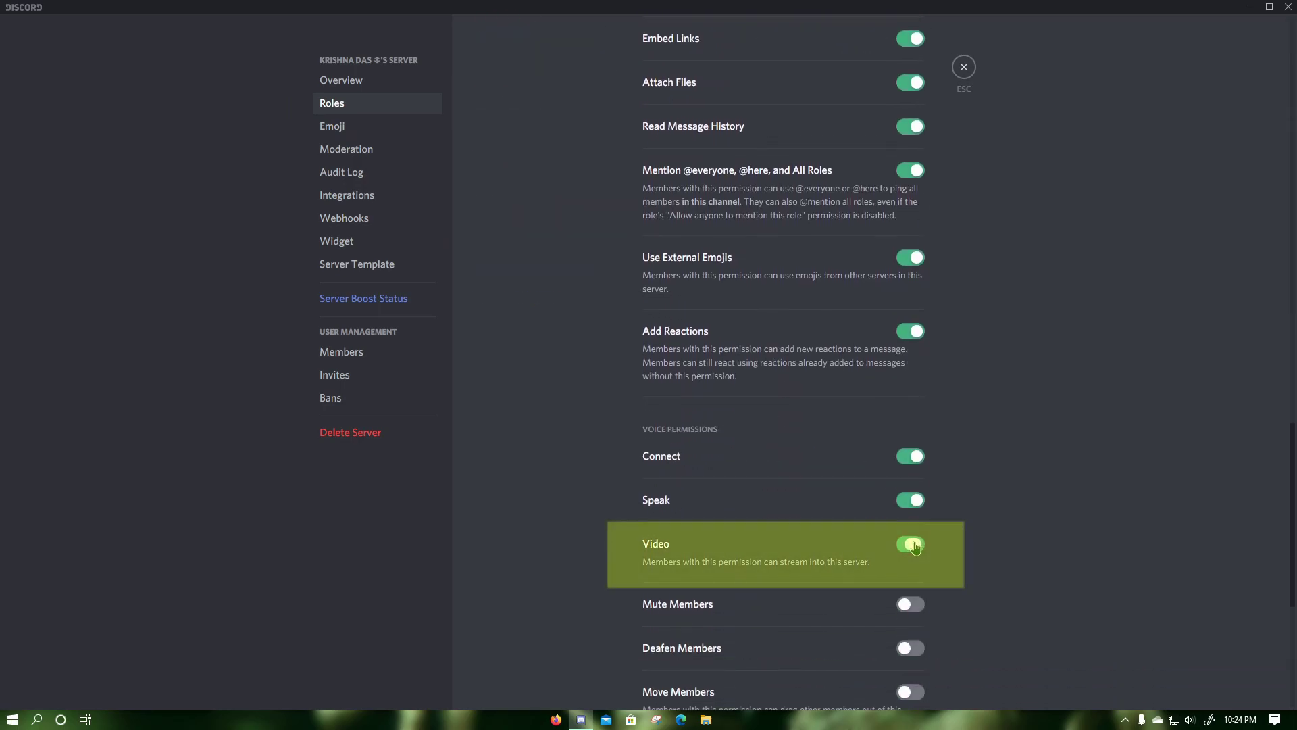
left_click(916, 546)
left_click(919, 681)
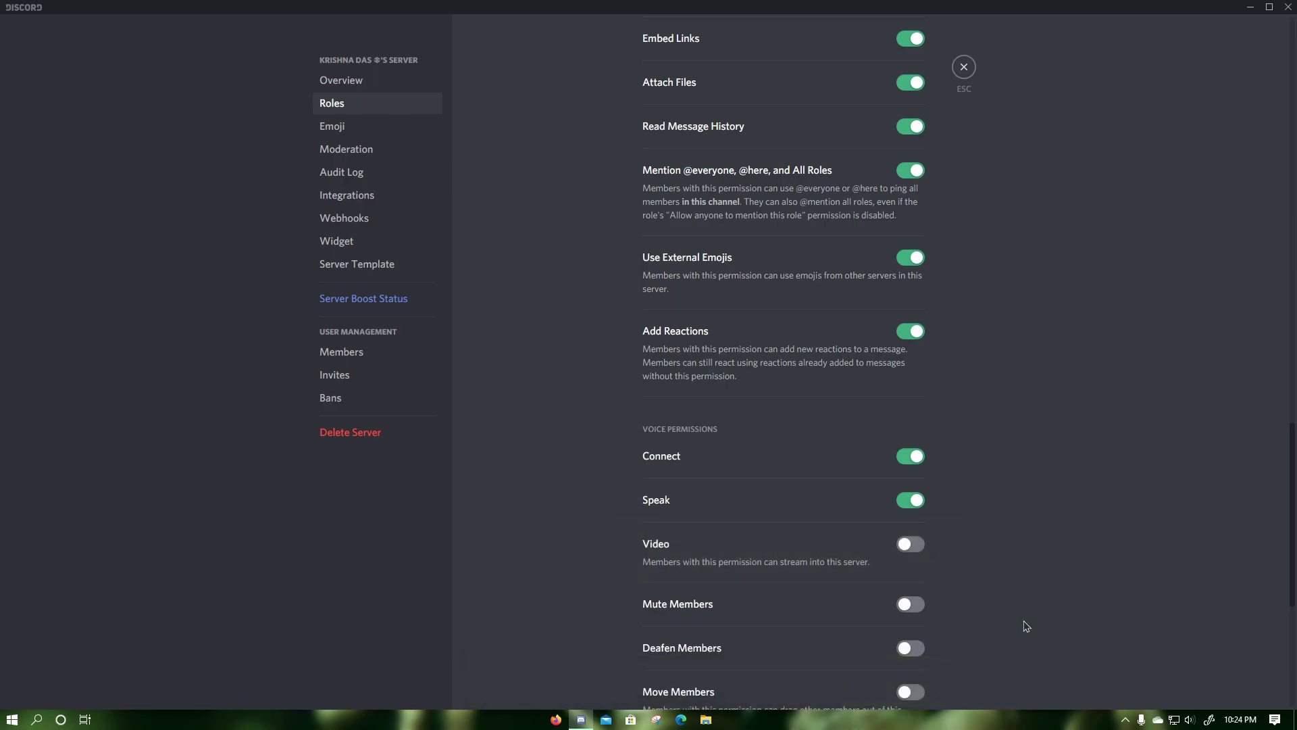
left_click(965, 67)
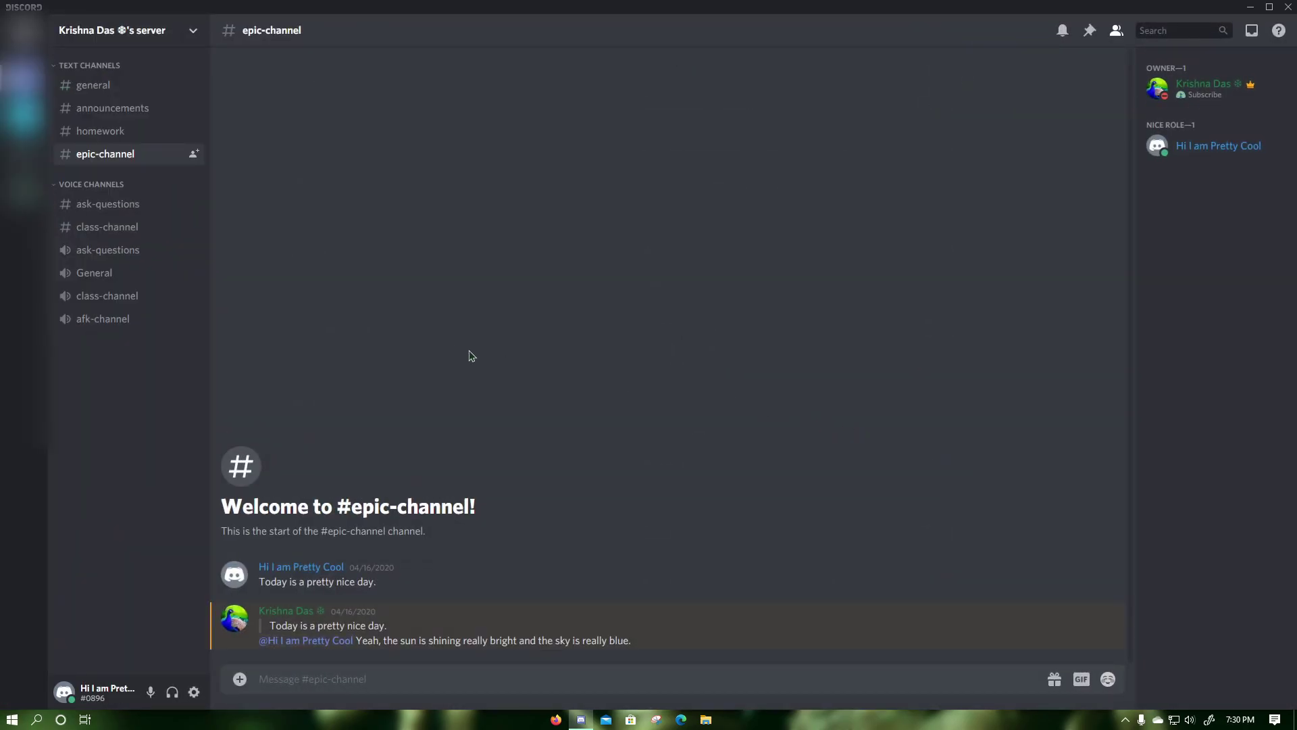
left_click(96, 274)
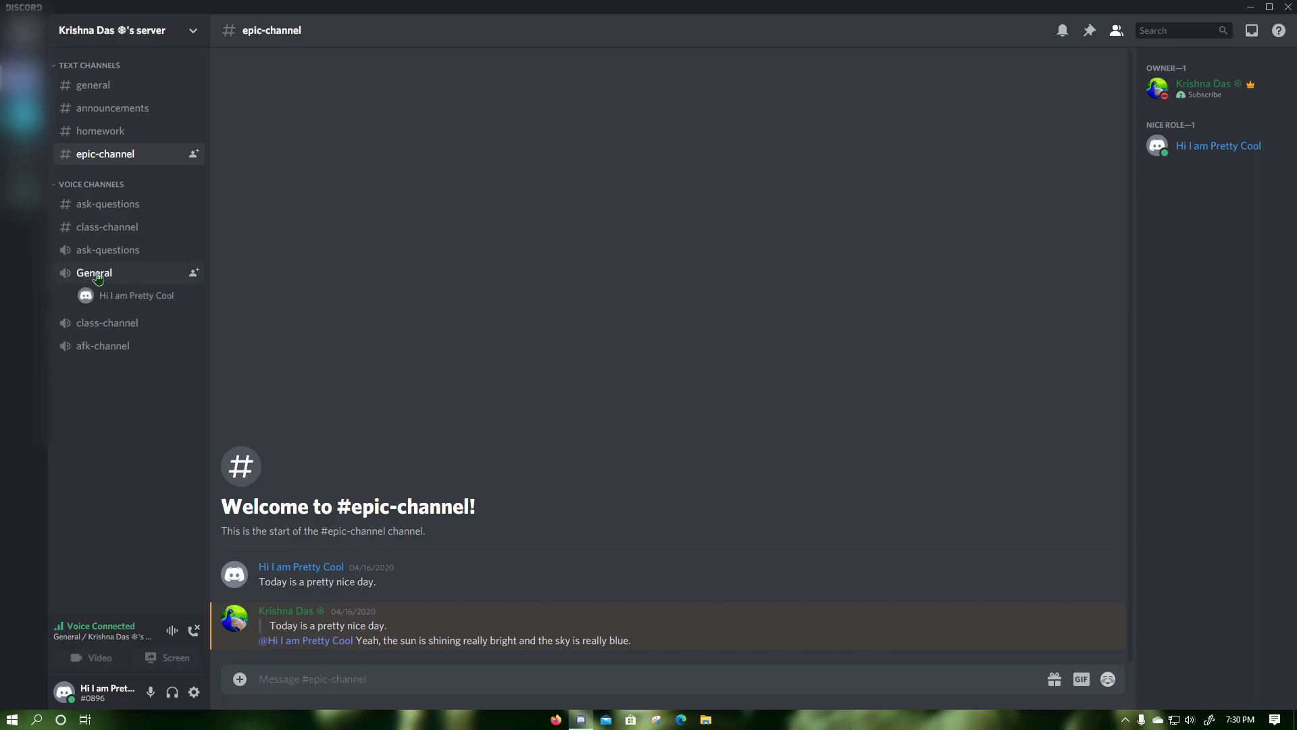